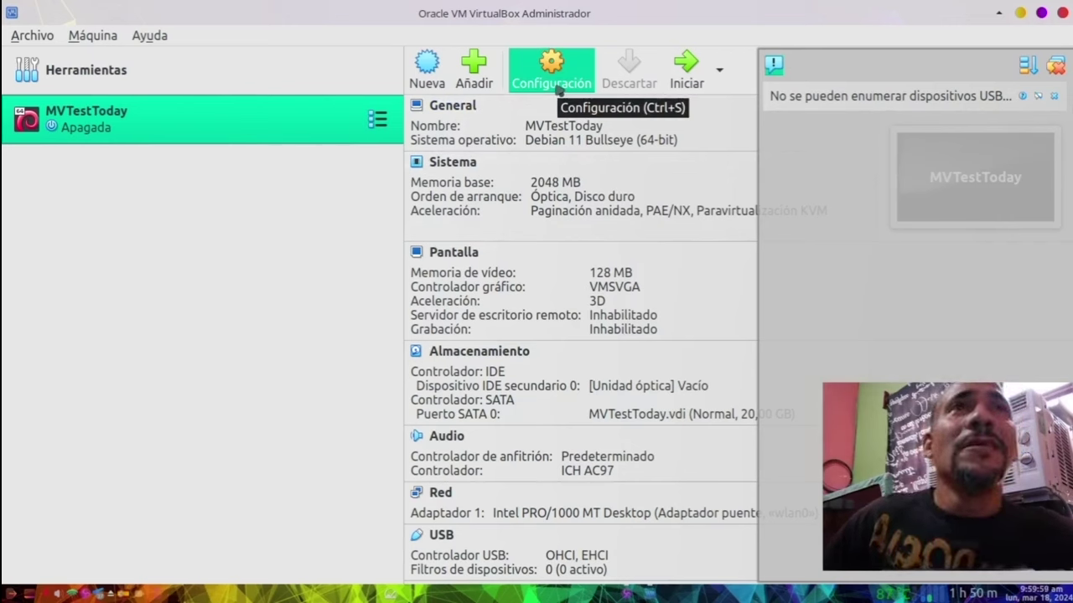
# Step: Dismiss the USB devices warning and open the MVTestToday machine's Configuración dialog
pyautogui.click(1055, 67)
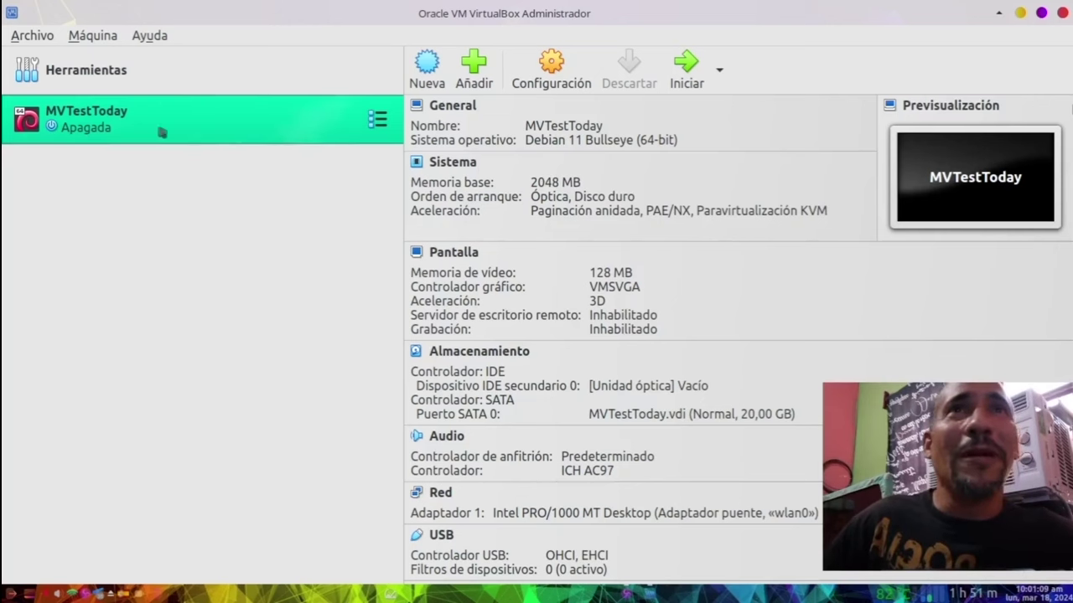
pyautogui.click(531, 91)
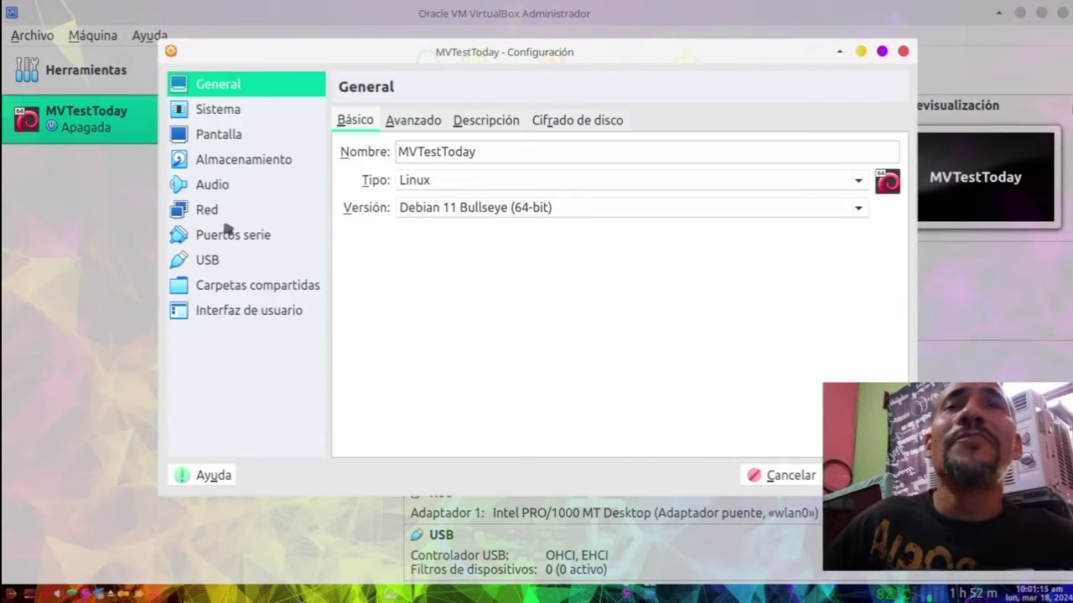
# Step: Attach vendefoulwolfexcalibur_x64_xfce_testing_v150324.iso from Descargas to the empty IDE optical drive
pyautogui.click(247, 165)
pyautogui.click(397, 165)
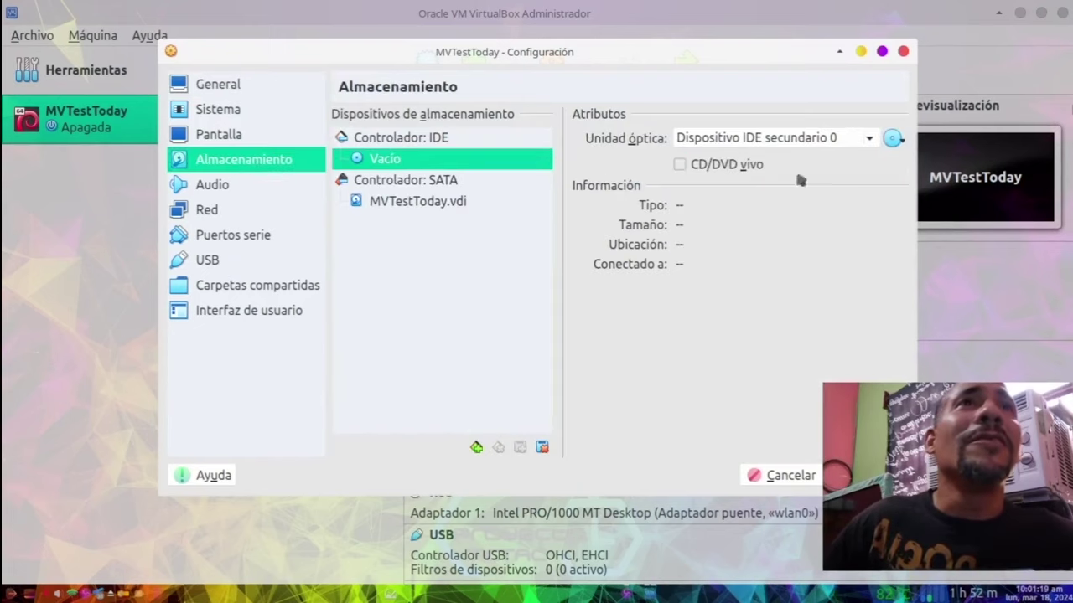
pyautogui.click(893, 138)
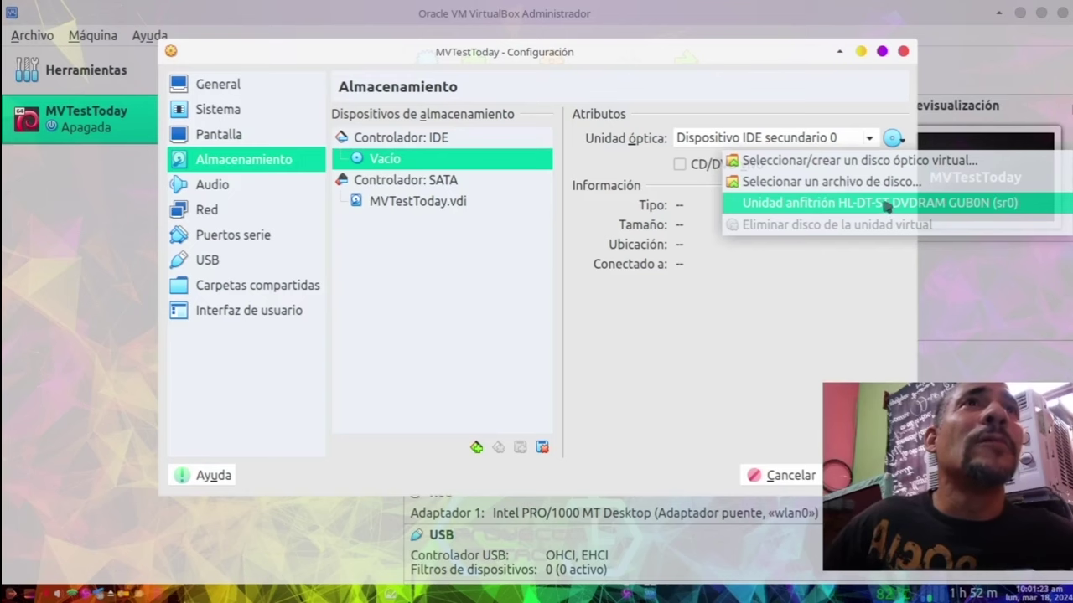
pyautogui.click(876, 182)
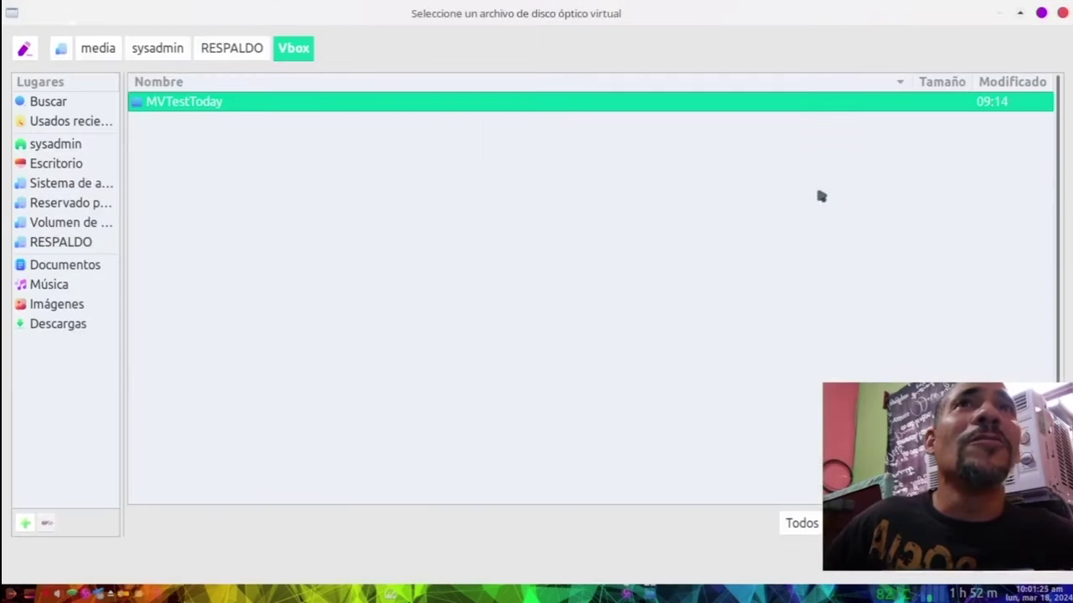
pyautogui.click(76, 326)
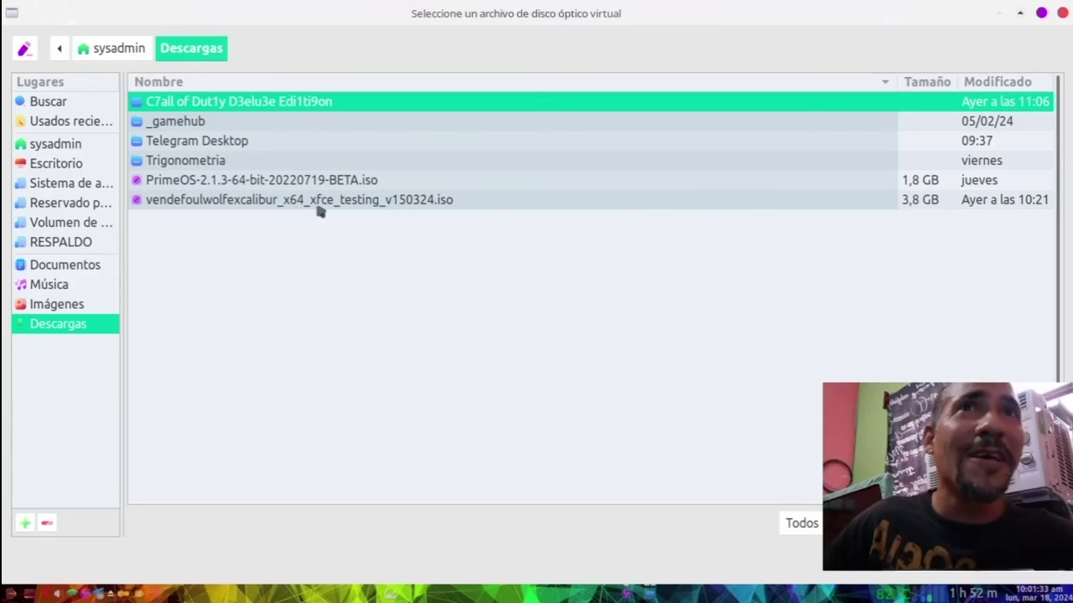
pyautogui.click(408, 201)
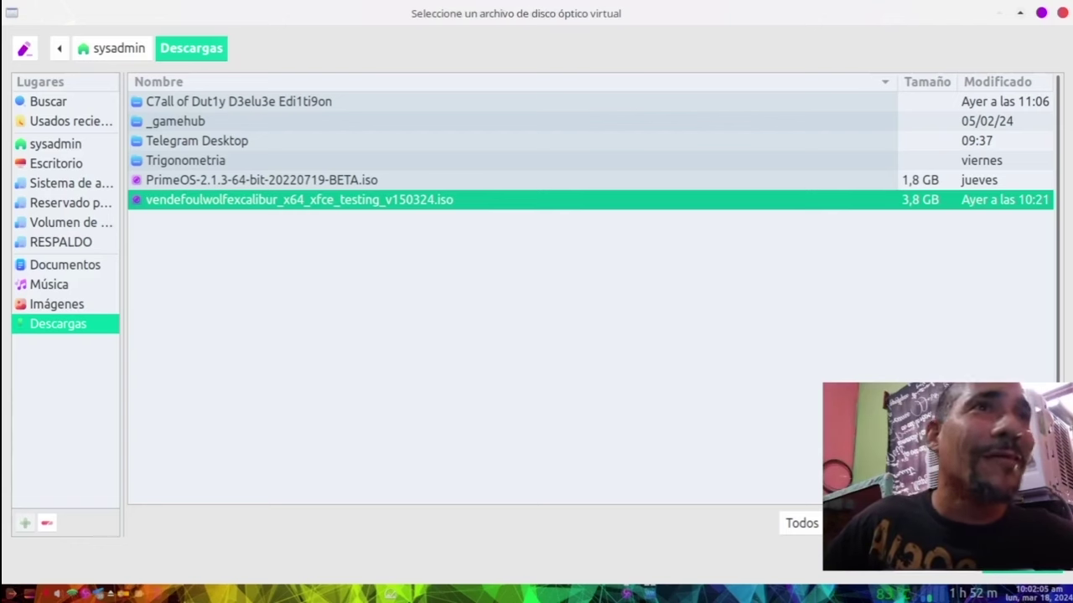
pyautogui.press('Return')
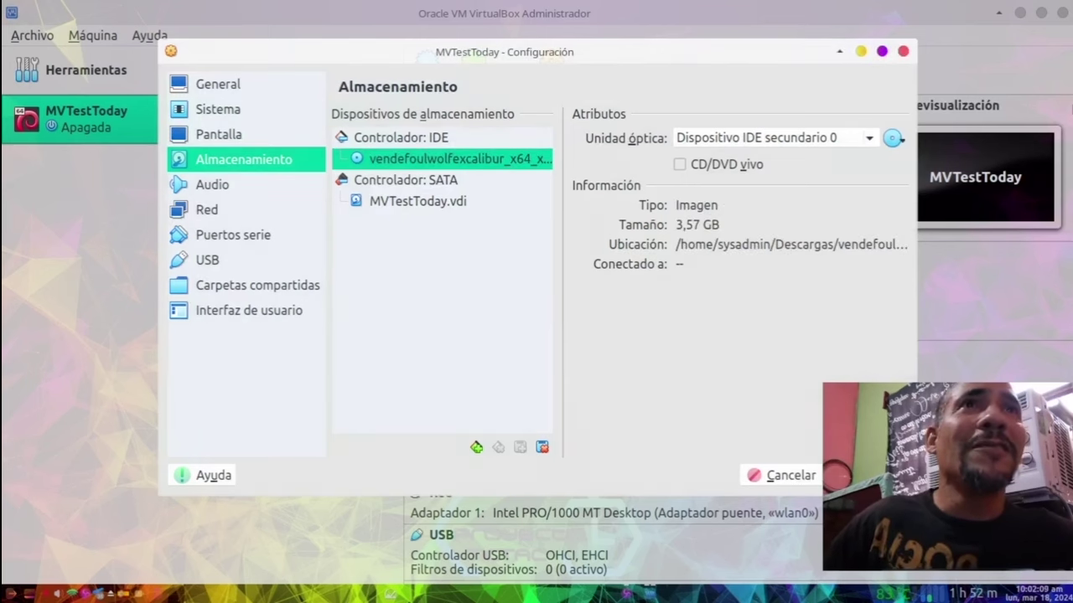
# Step: Save the machine settings and start the MVTestToday virtual machine
pyautogui.press('Return')
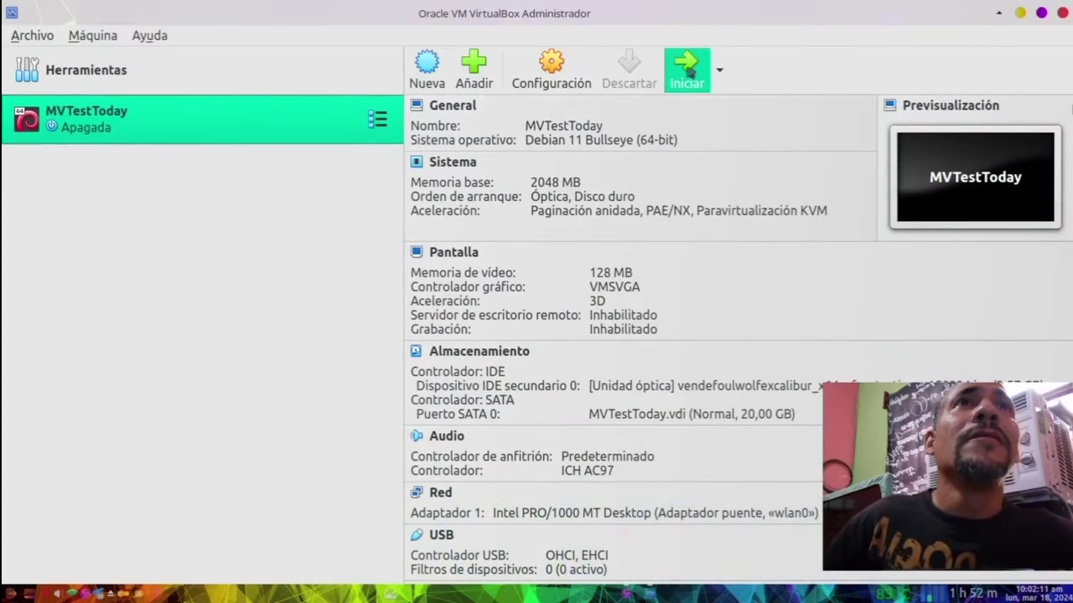
pyautogui.click(685, 67)
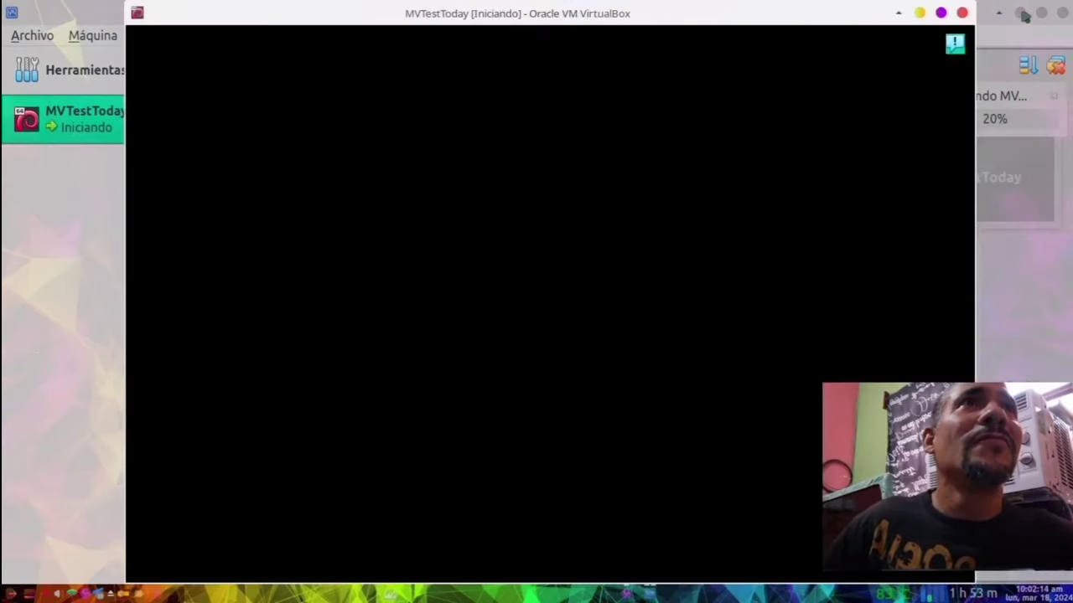
pyautogui.click(1022, 14)
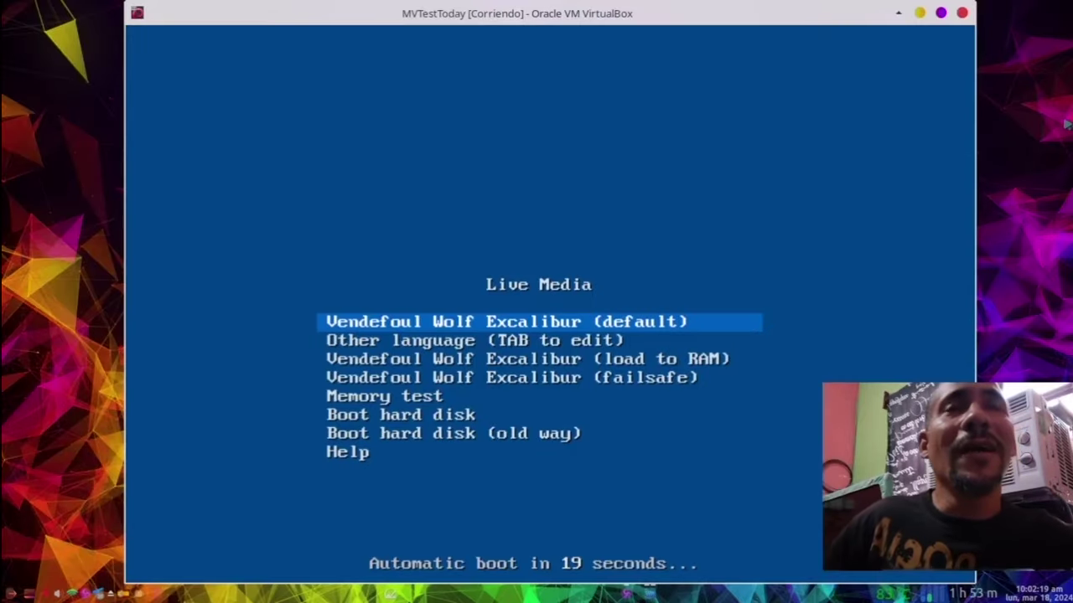
# Step: Boot the default Vendefoul Wolf Excalibur live entry from the Live Media menu
pyautogui.press('Down')
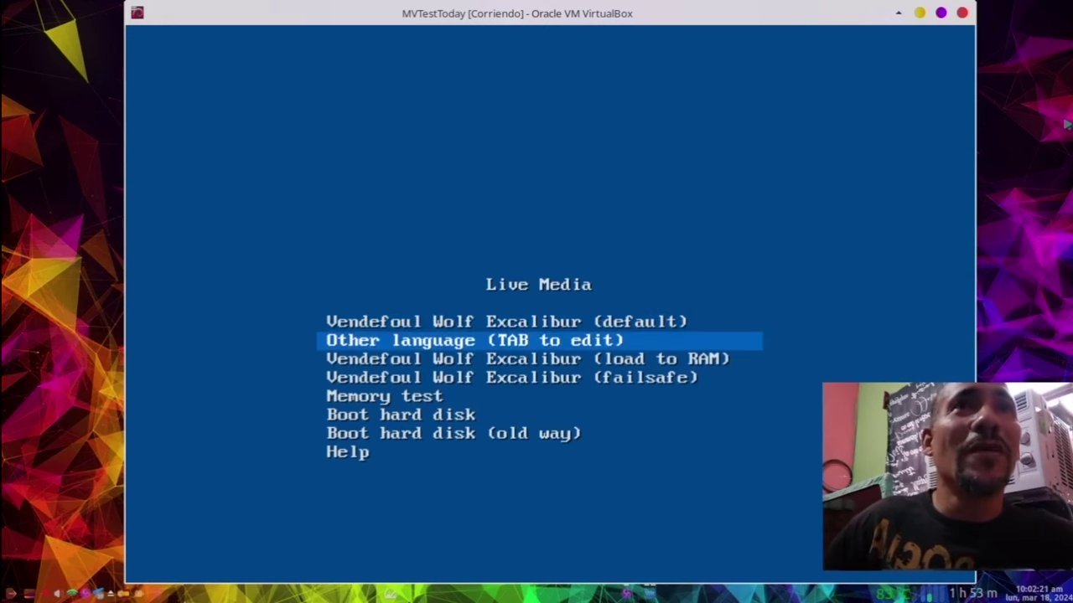
pyautogui.press('Up')
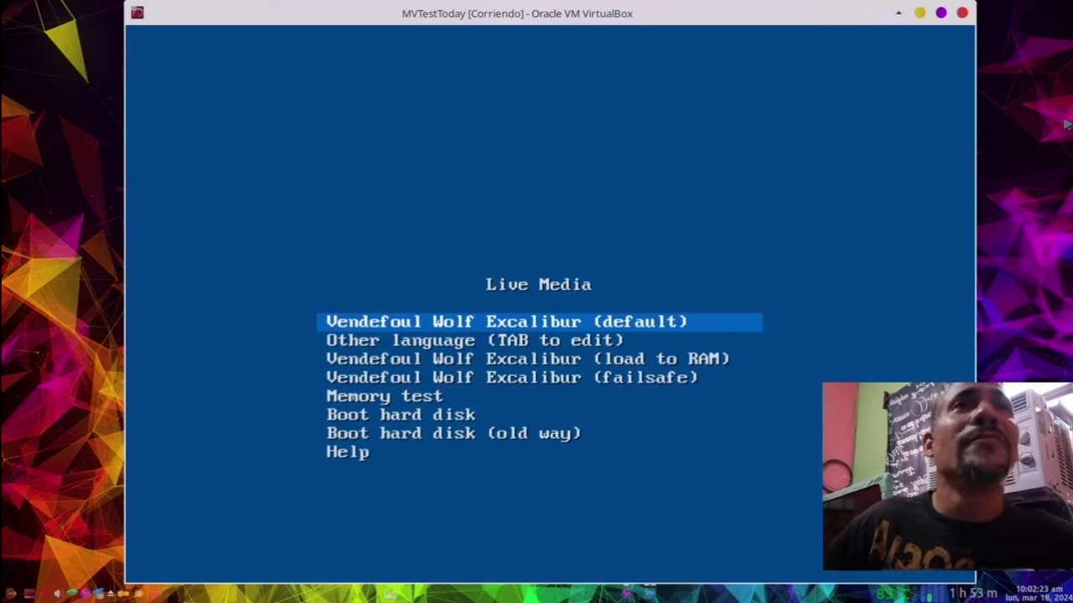
pyautogui.press('Down')
pyautogui.press('Up')
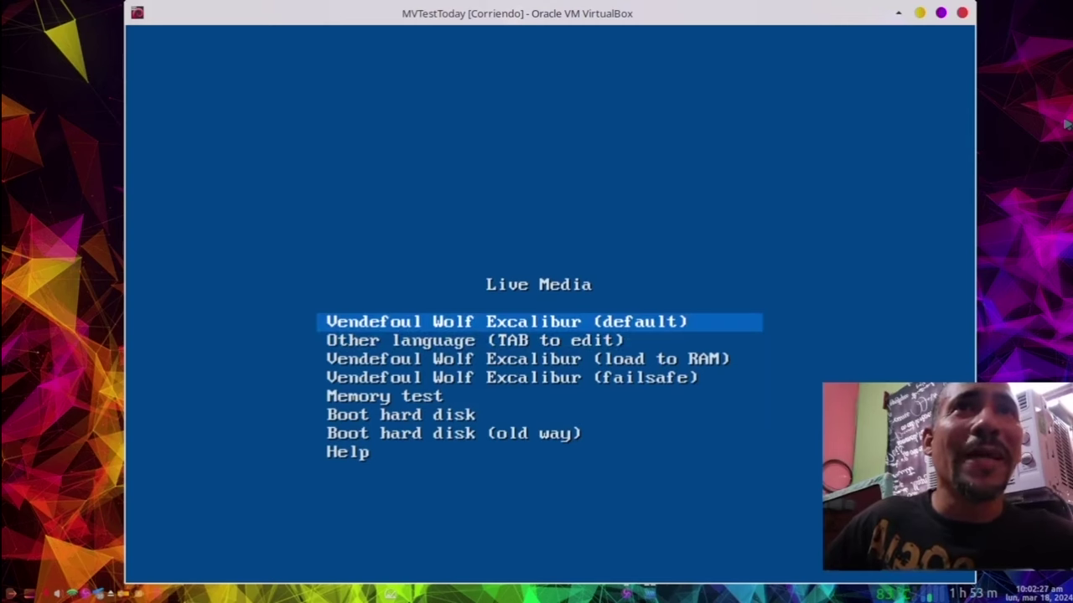
pyautogui.press('Return')
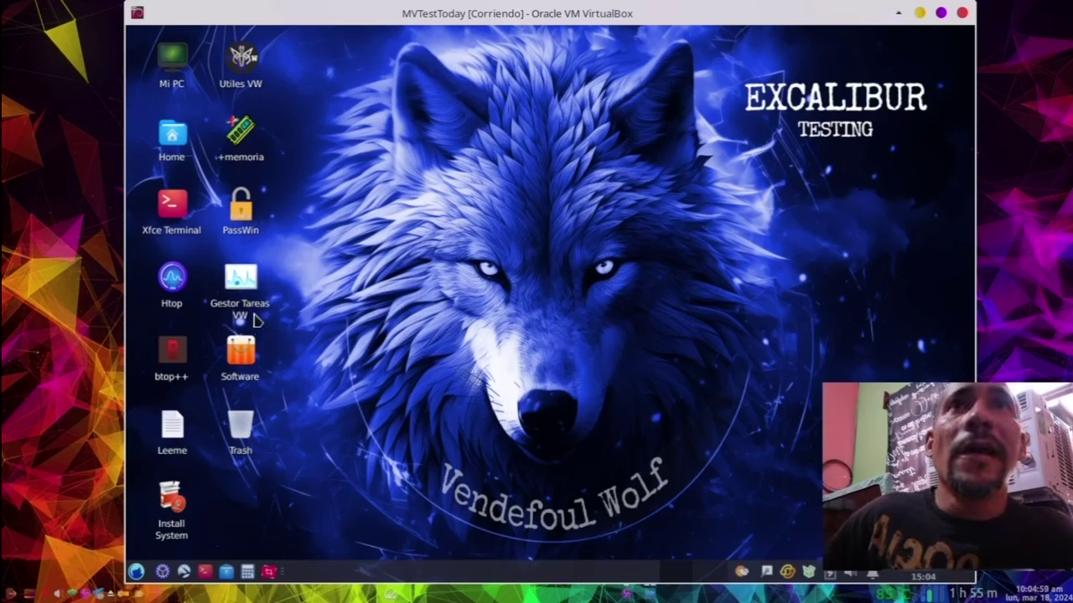
# Step: Launch the Htop icon on the guest desktop
pyautogui.moveTo(174, 314)
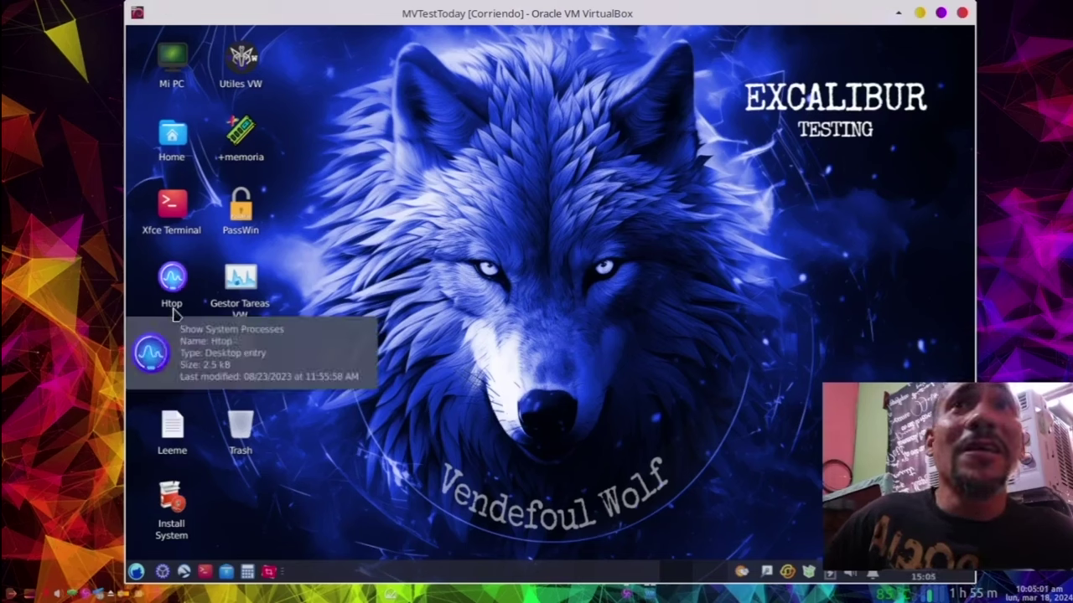
pyautogui.doubleClick(172, 285)
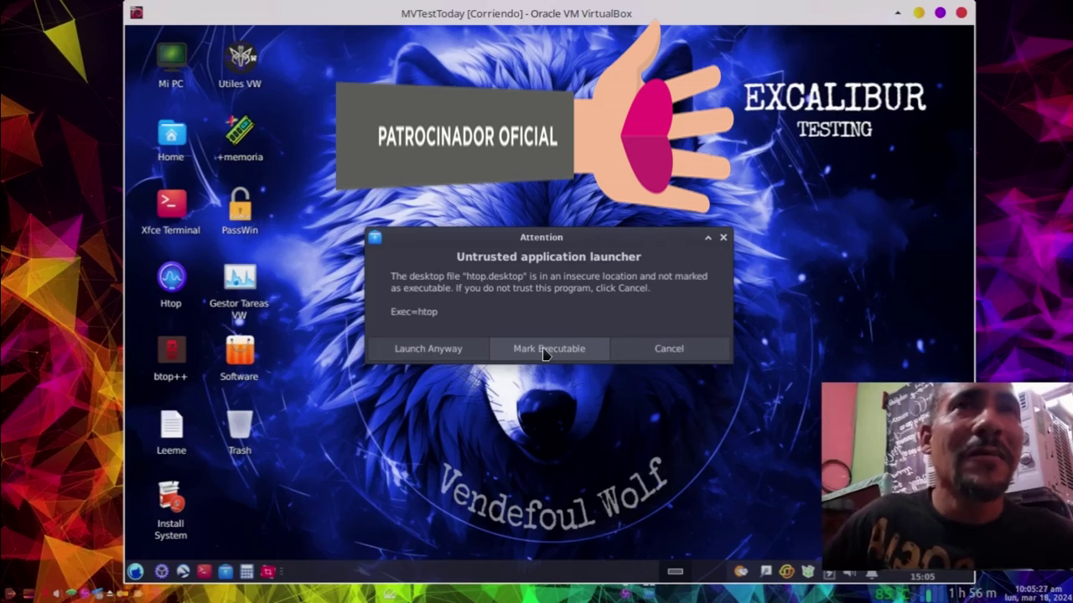
# Step: Launch Htop anyway, try marking htop.desktop executable, and dismiss both errors
pyautogui.click(545, 349)
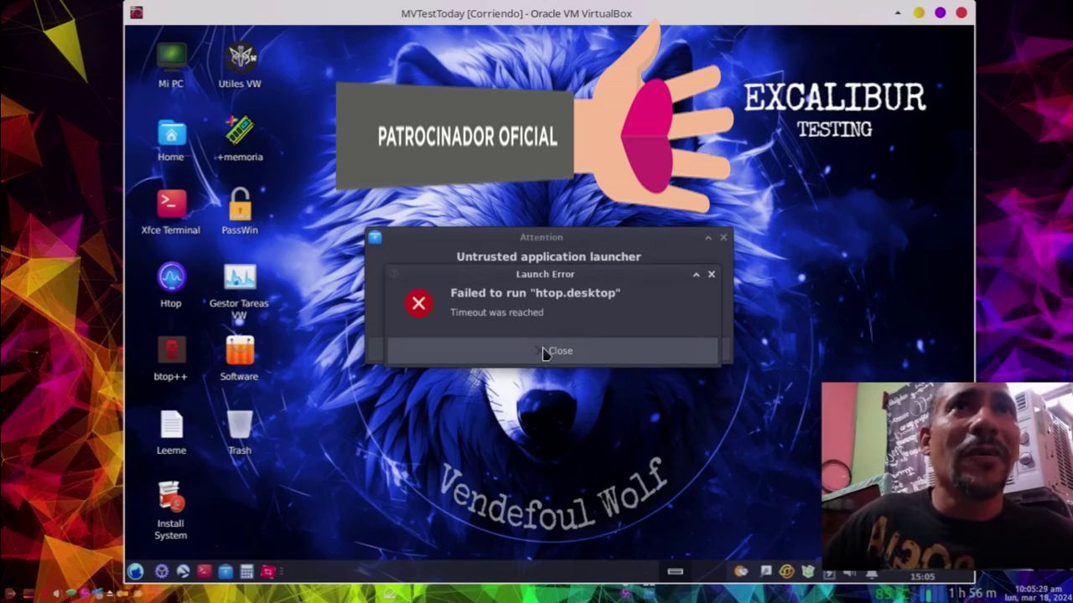
pyautogui.click(545, 352)
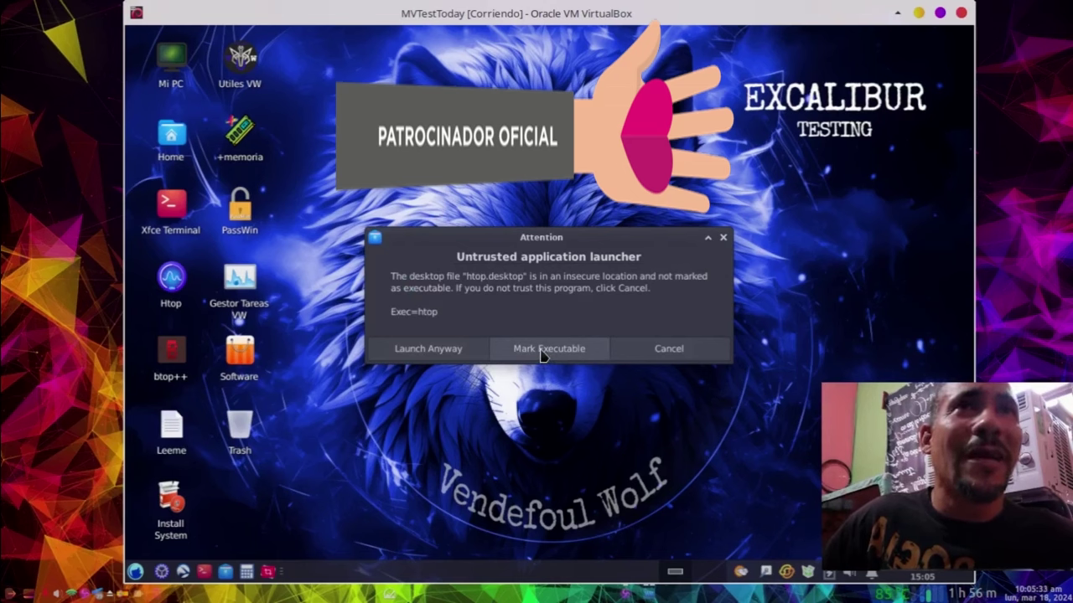
pyautogui.click(542, 352)
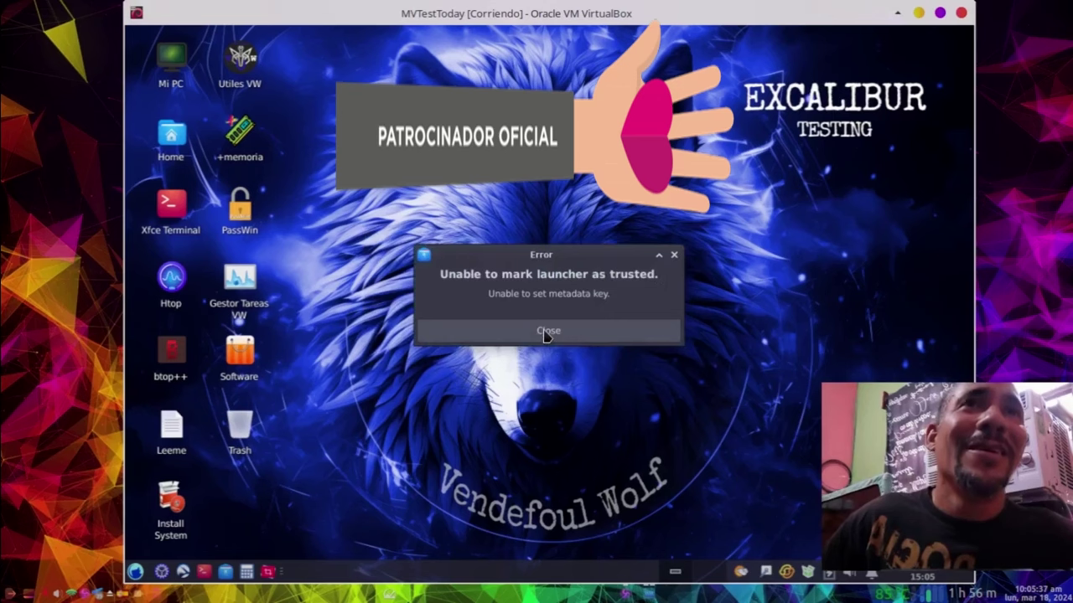
pyautogui.click(546, 334)
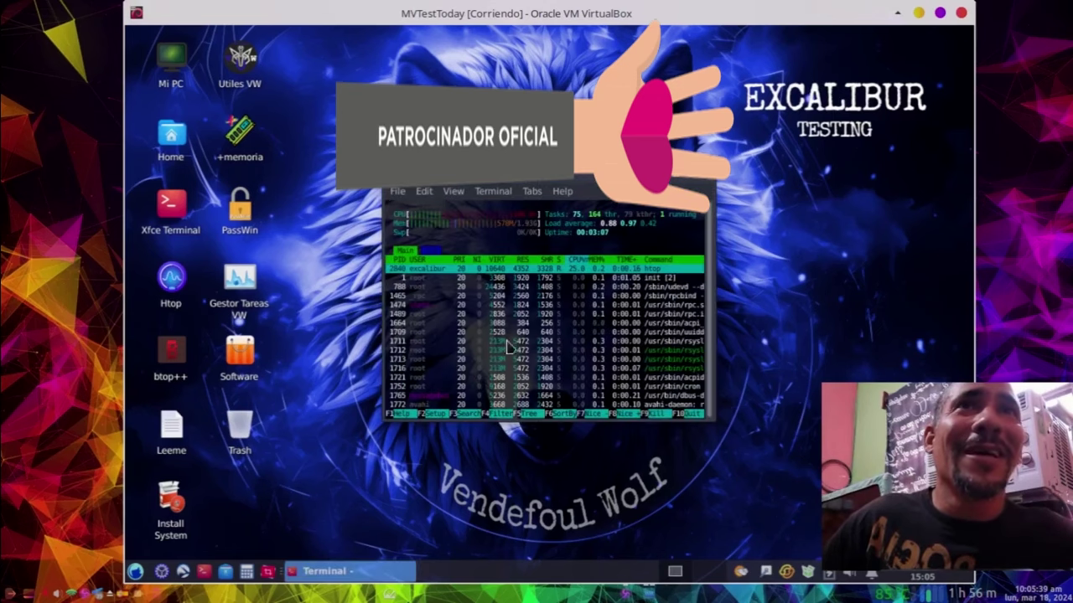
# Step: Maximize the htop terminal, scroll through the process list, then close it
pyautogui.click(694, 181)
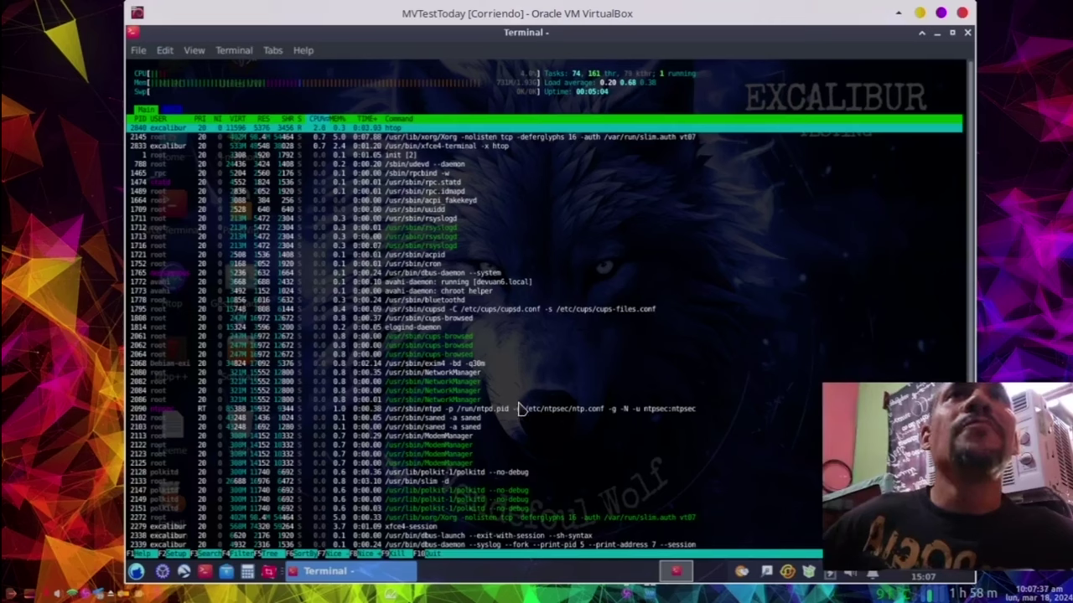
pyautogui.scroll(-3, 482, 459)
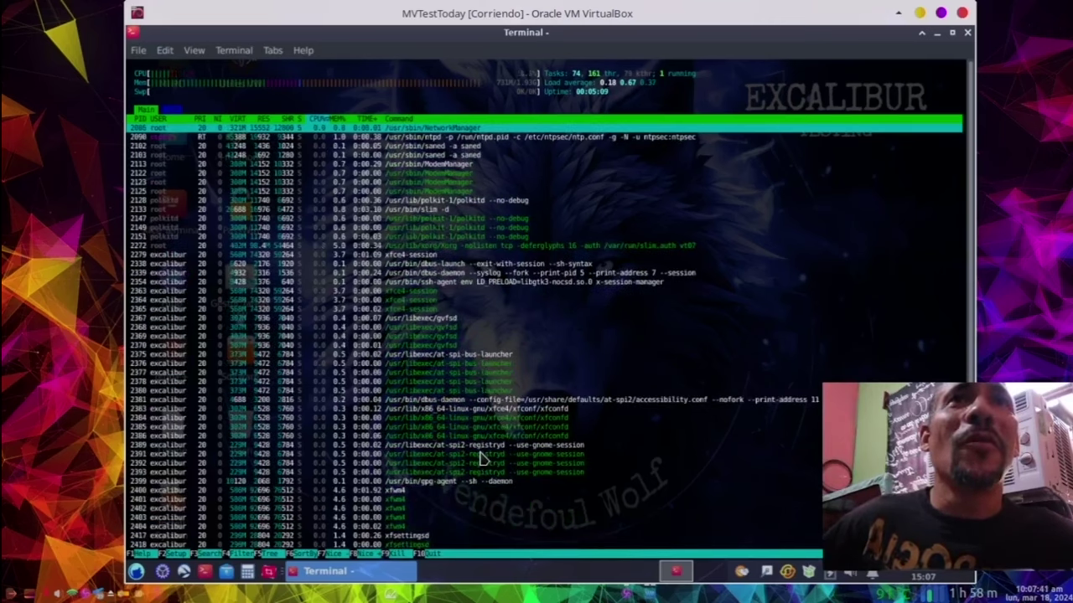
pyautogui.scroll(-1, 482, 458)
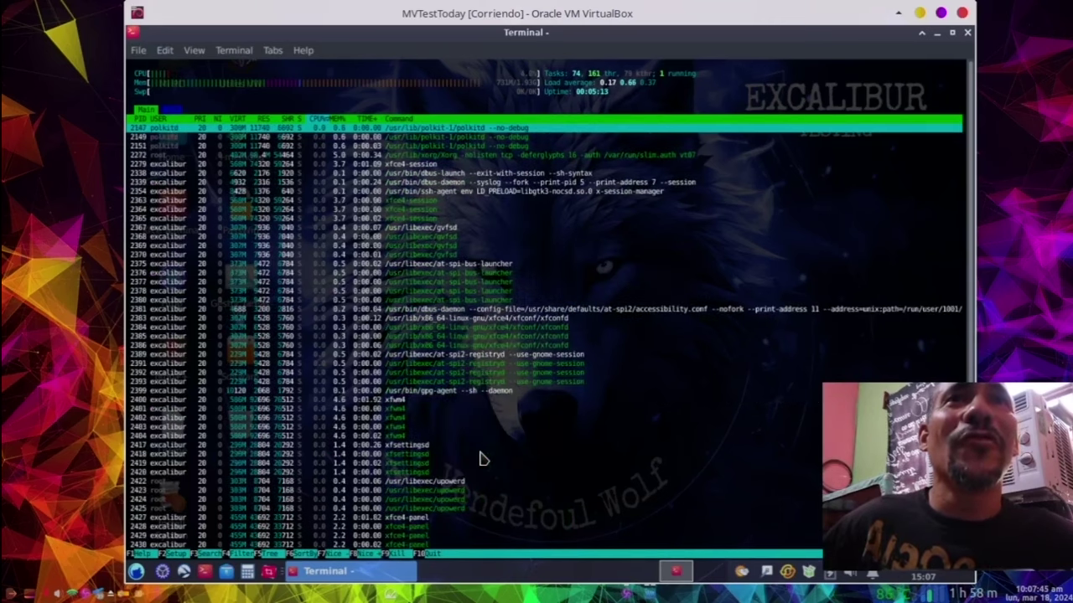
pyautogui.scroll(-2, 481, 458)
pyautogui.scroll(-1, 482, 458)
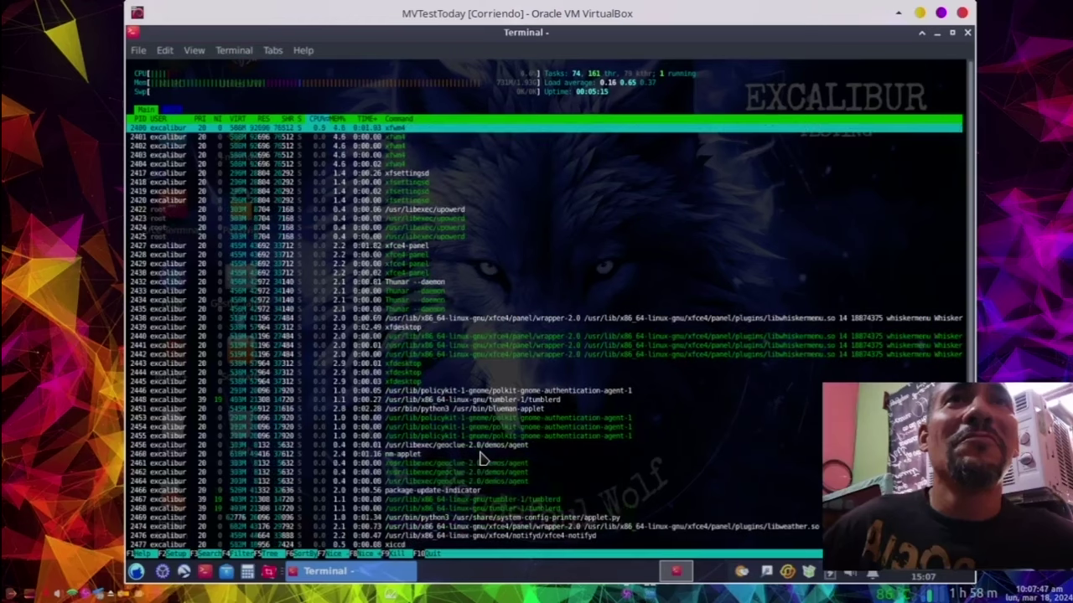
pyautogui.scroll(-2, 482, 458)
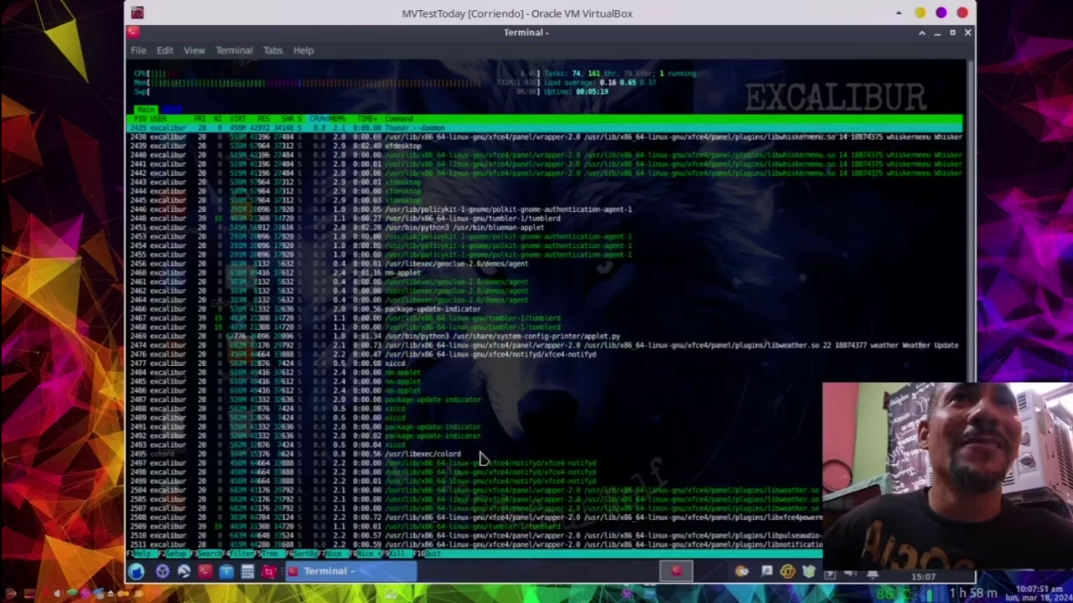
pyautogui.scroll(-2, 482, 459)
pyautogui.scroll(-3, 482, 458)
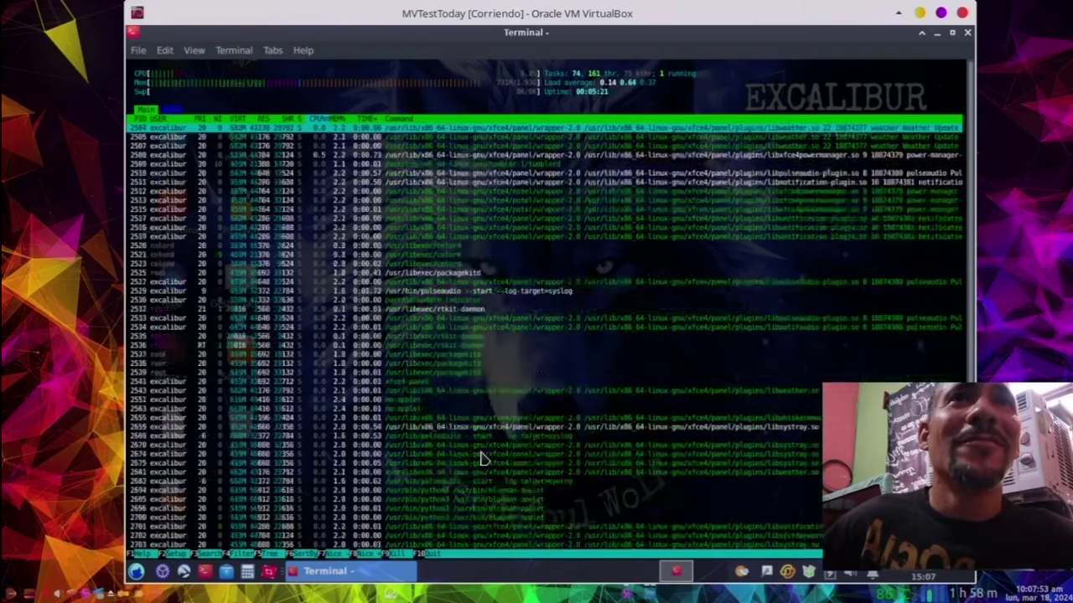
pyautogui.click(434, 557)
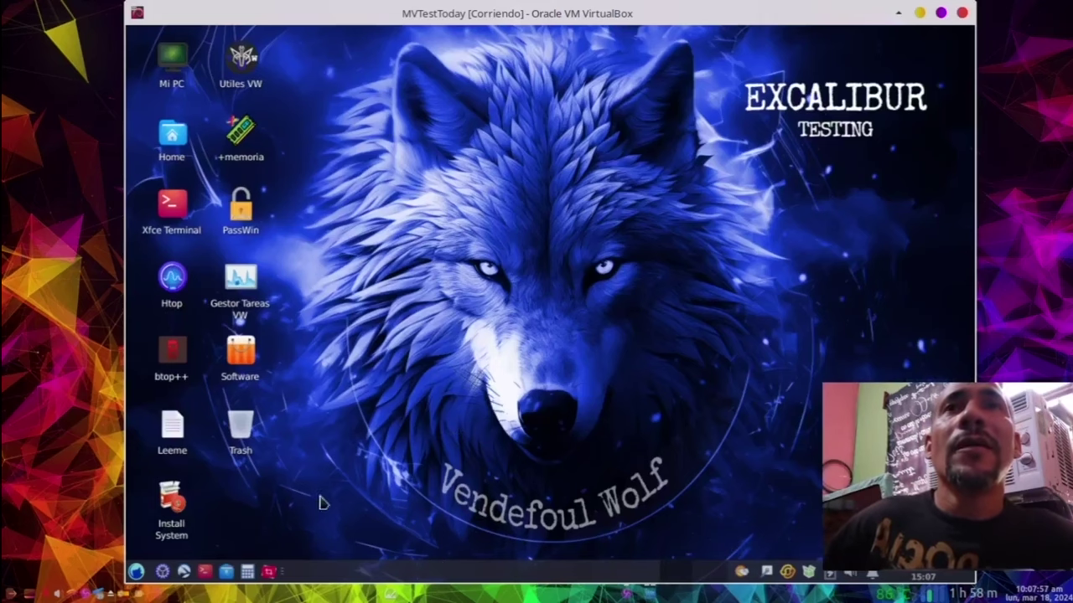
# Step: Open the Whisker applications menu from the guest taskbar
pyautogui.click(136, 575)
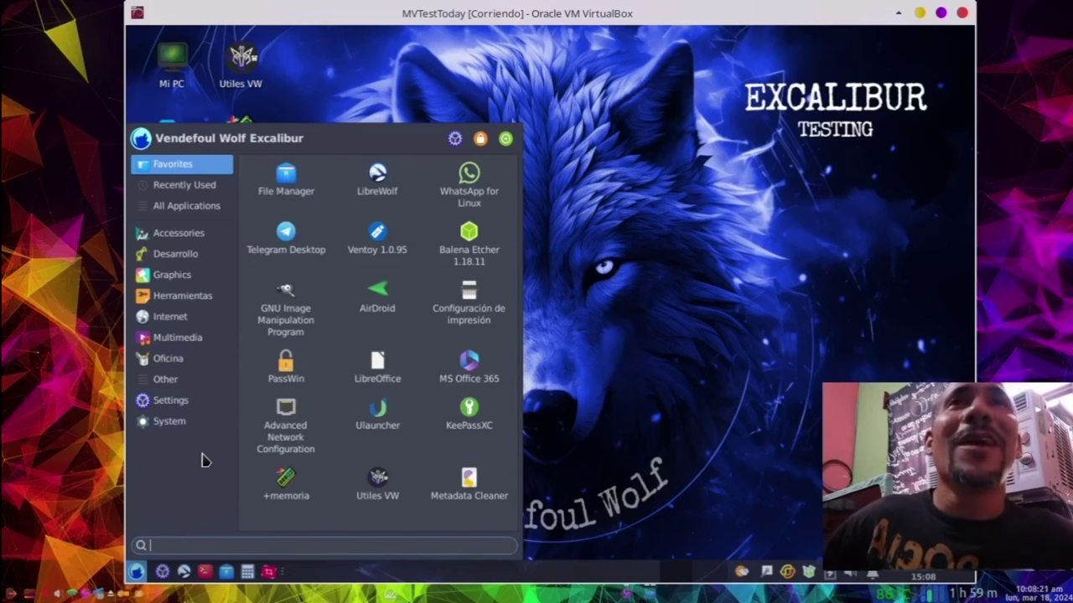
pyautogui.click(920, 14)
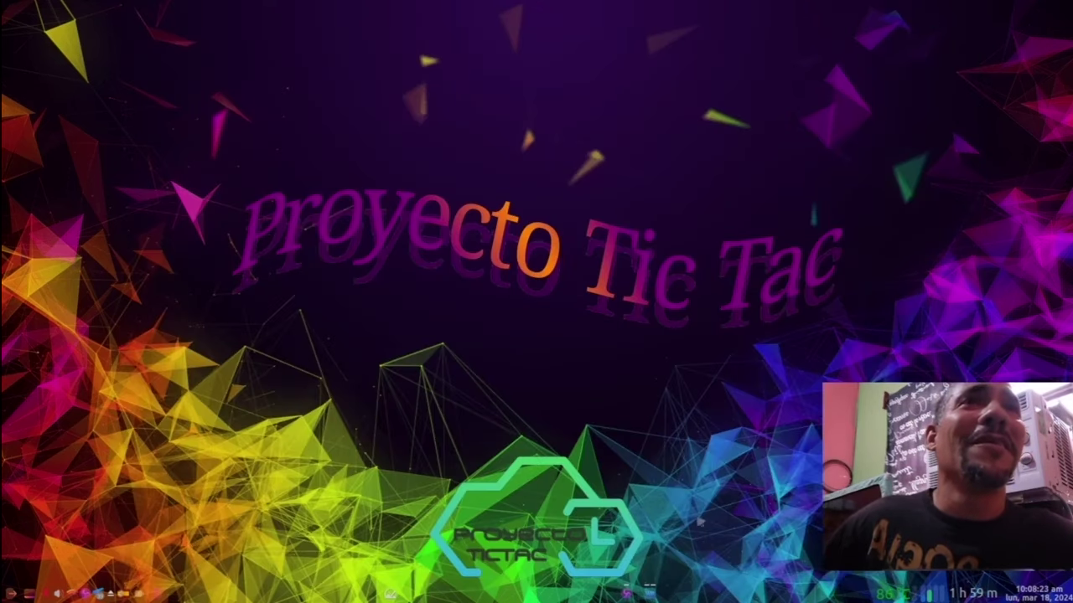
pyautogui.click(390, 593)
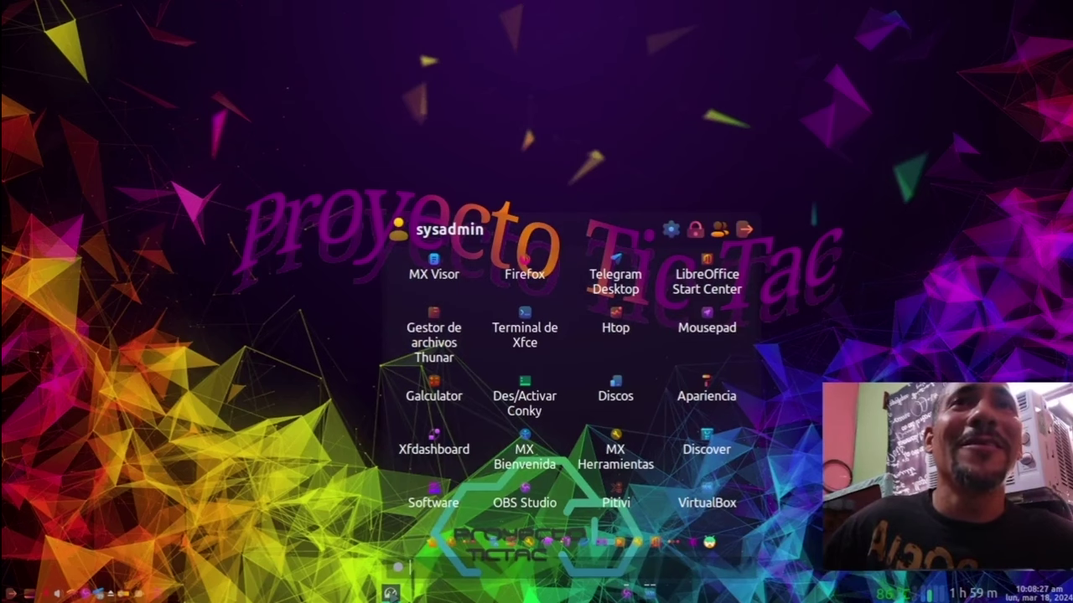
pyautogui.click(390, 593)
pyautogui.click(654, 594)
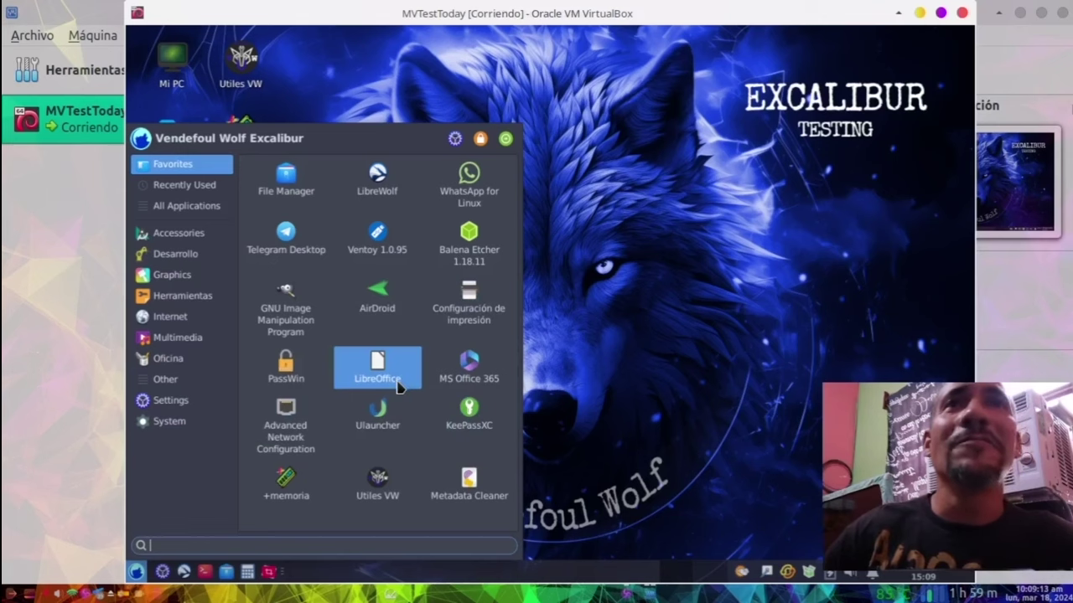
# Step: Launch LibreOffice, view its About box showing version 24.2.0.3, then quit it
pyautogui.click(398, 384)
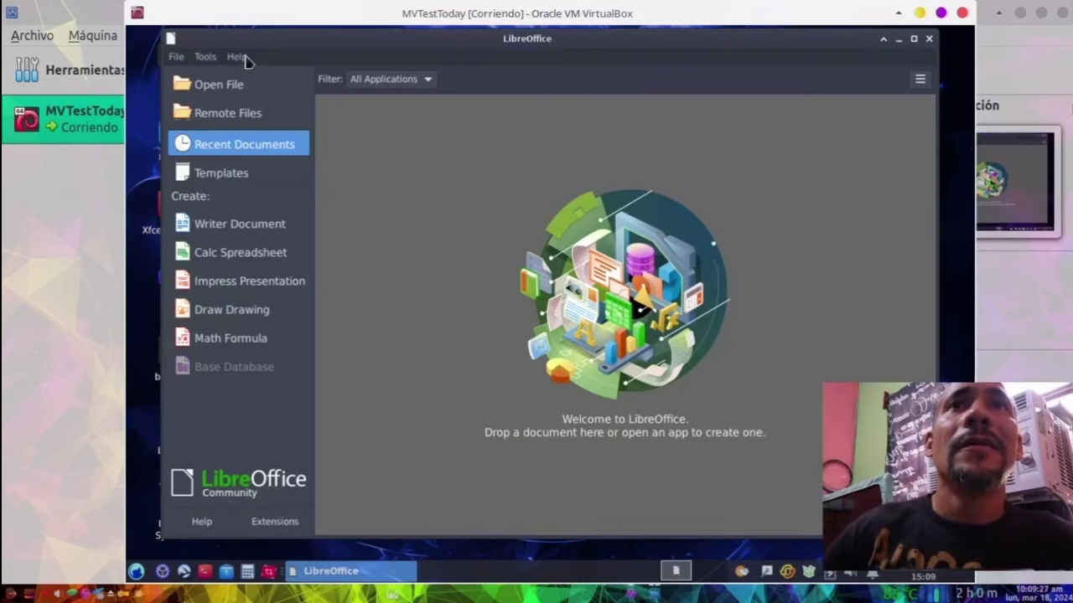
pyautogui.click(239, 57)
pyautogui.click(306, 262)
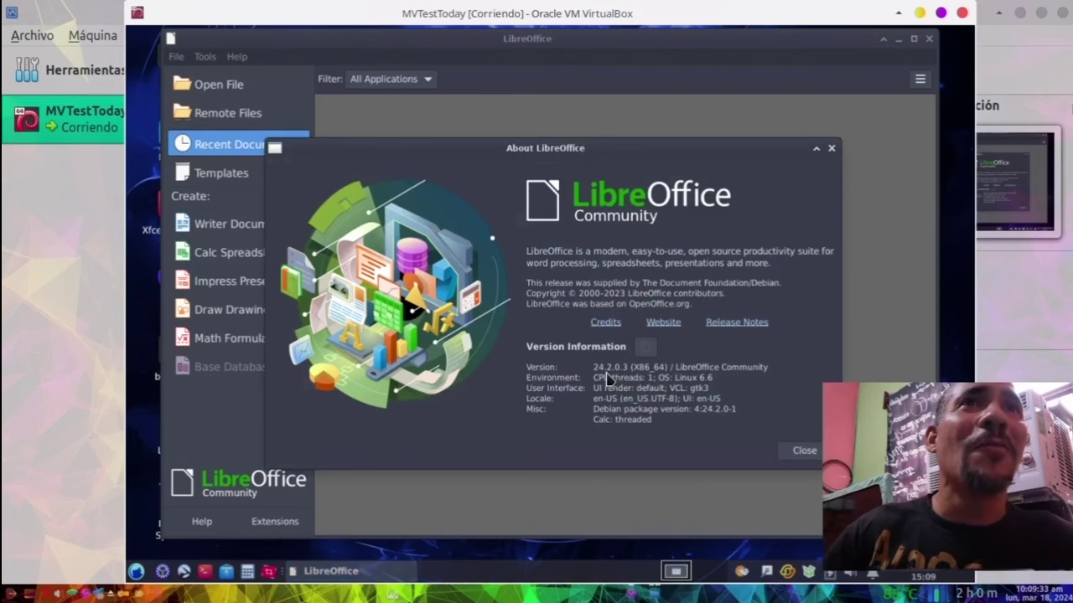
pyautogui.click(818, 454)
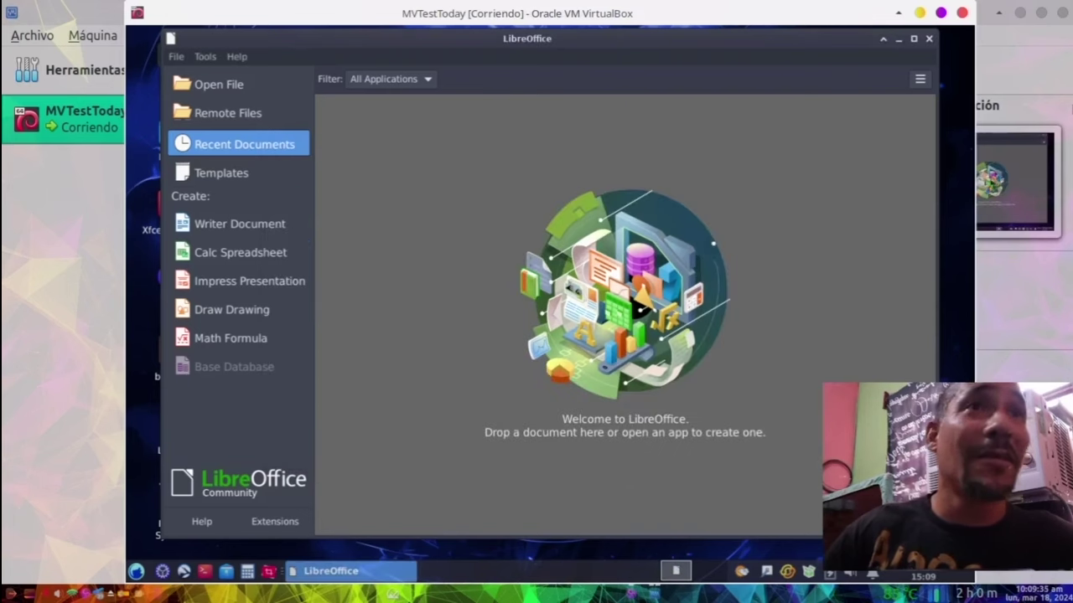
pyautogui.click(928, 39)
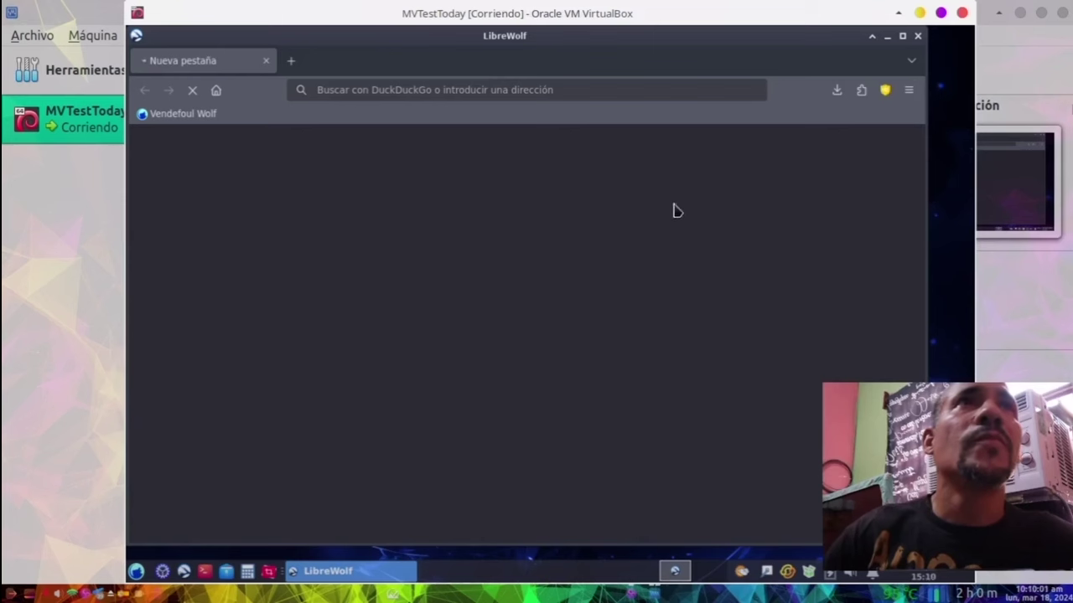
# Step: Maximize the LibreWolf window and decline translating the Vendefoul Wolf page
pyautogui.click(902, 38)
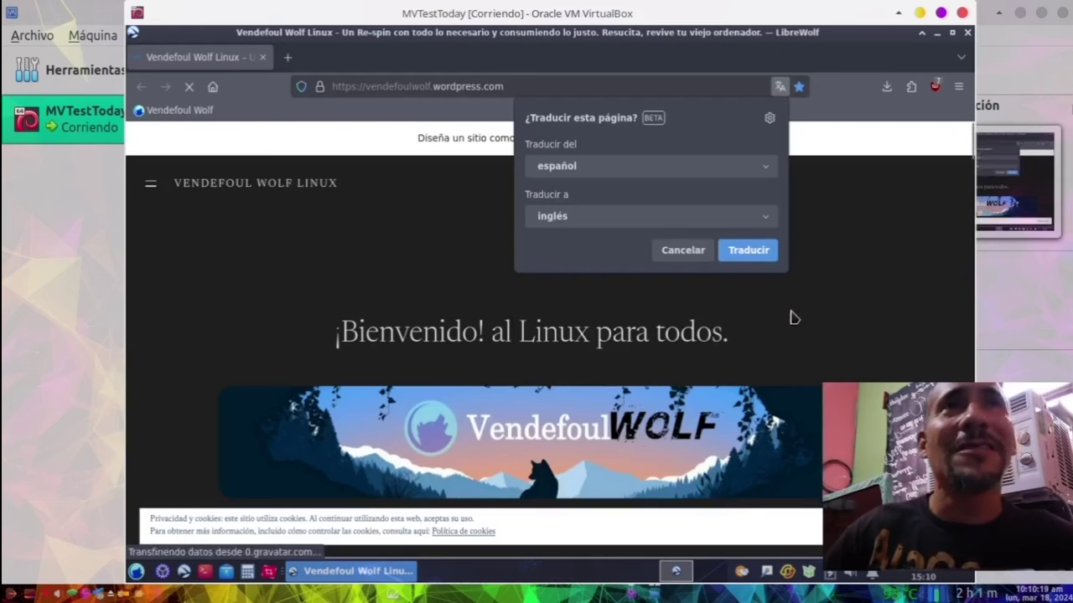
pyautogui.click(683, 249)
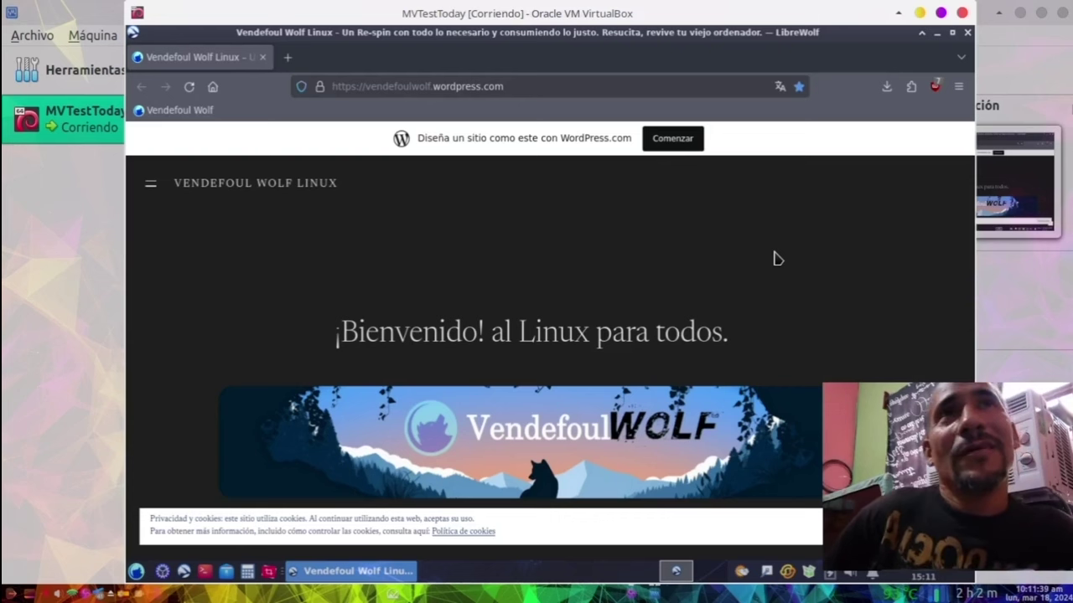
pyautogui.scroll(-1, 848, 356)
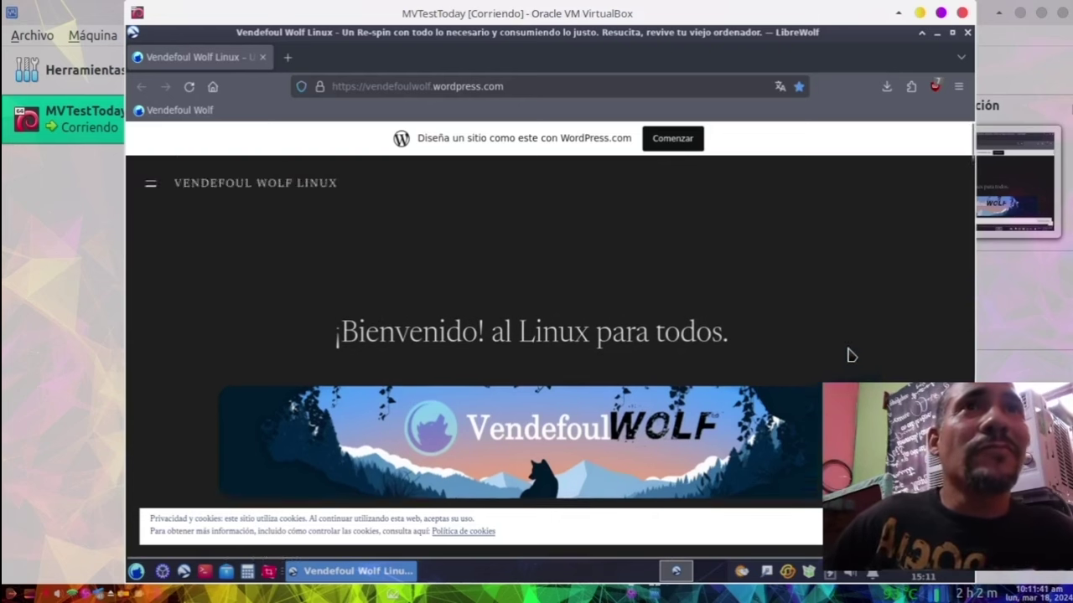
# Step: Scroll the Vendefoul Wolf homepage down to the paragraphs describing its Devuan 5 base
pyautogui.scroll(-5, 848, 355)
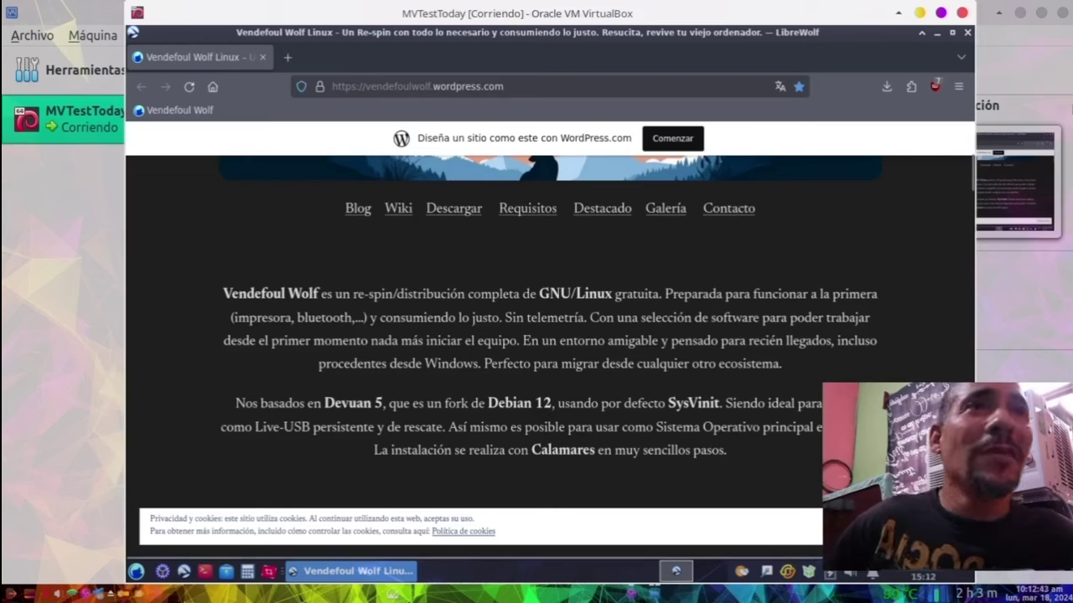
pyautogui.scroll(2, 722, 426)
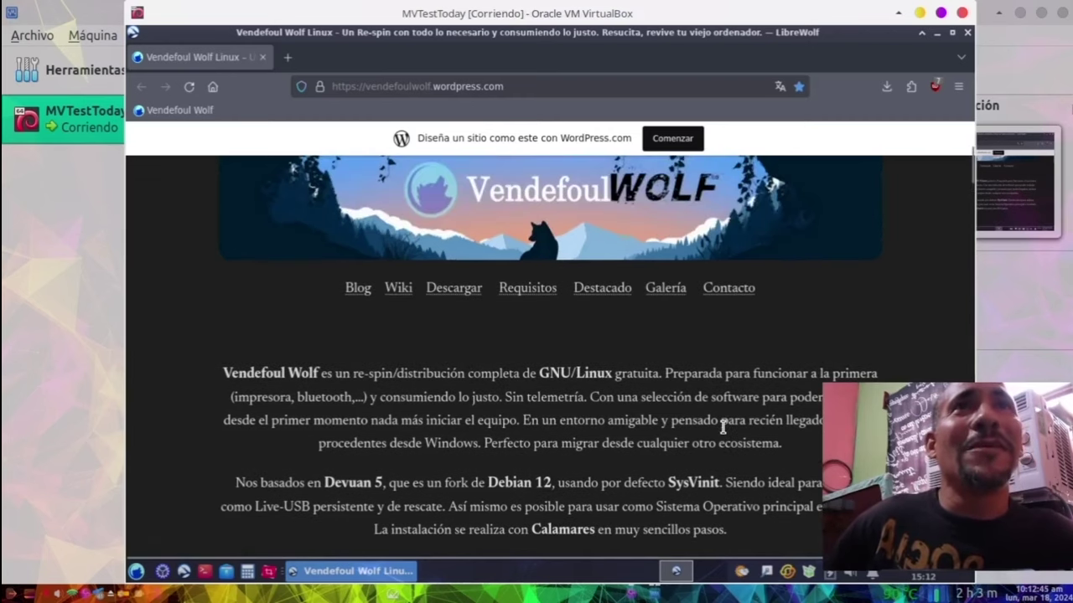
pyautogui.scroll(-2, 723, 428)
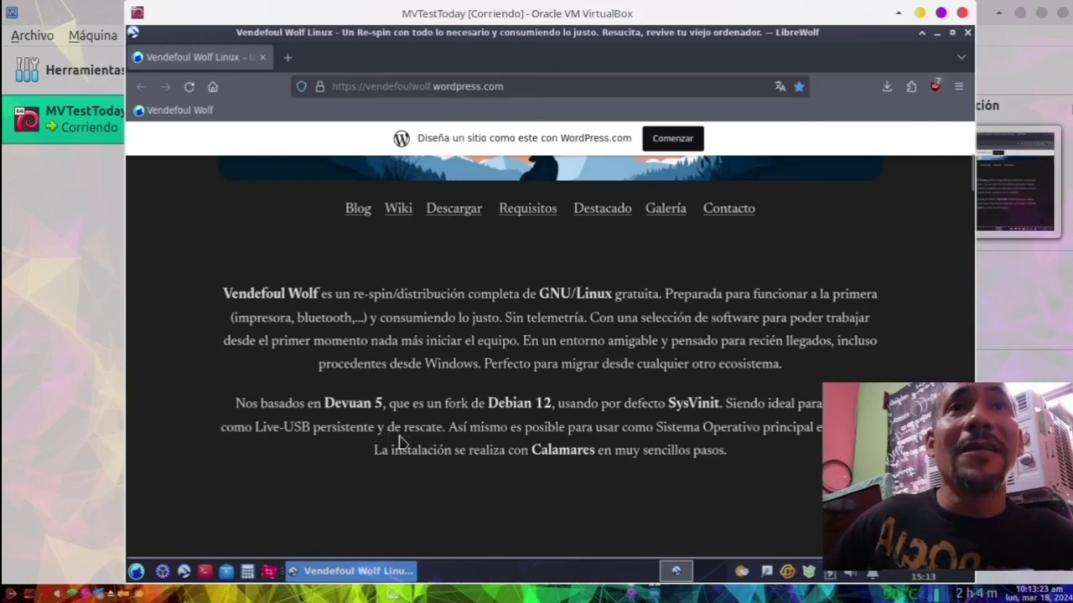
# Step: Read the Vendefoul Wolf home page, briefly highlighting 'de rescate' and scrolling back up
pyautogui.moveTo(388, 428); pyautogui.dragTo(444, 427)
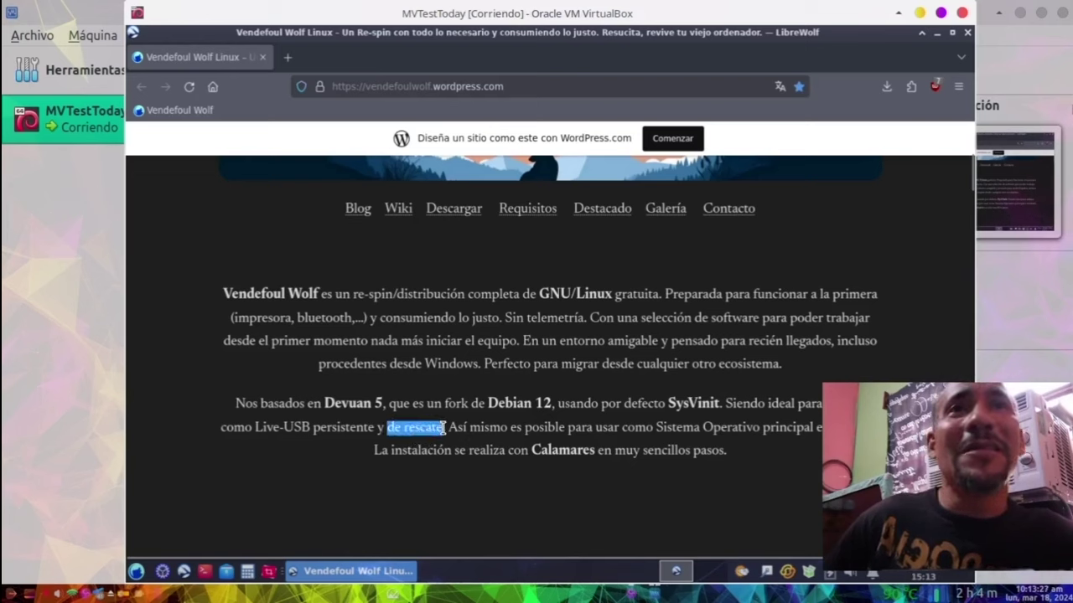
pyautogui.click(523, 403)
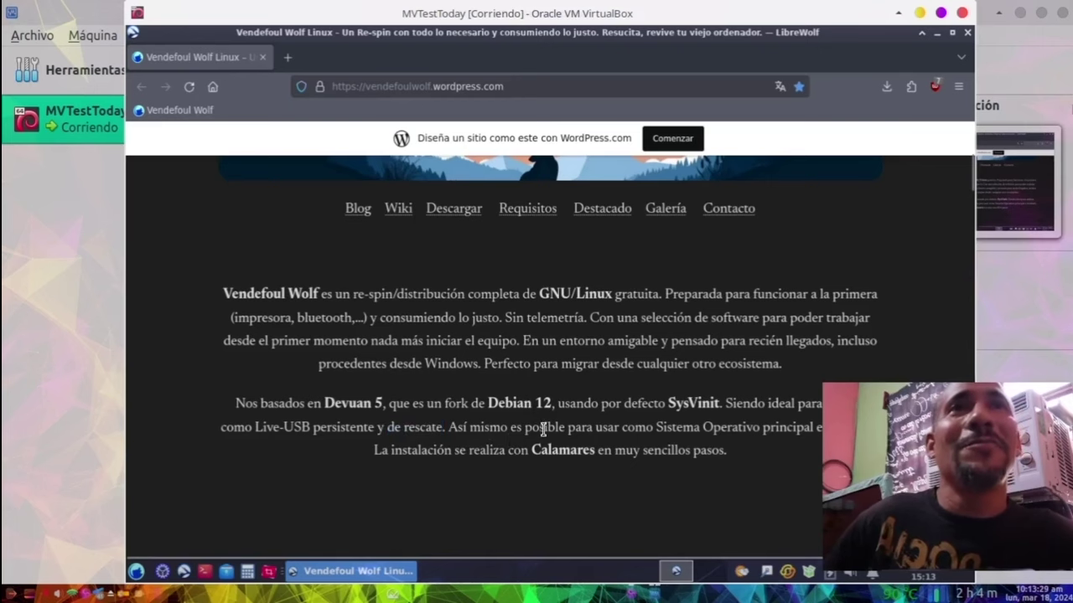
pyautogui.scroll(2, 531, 423)
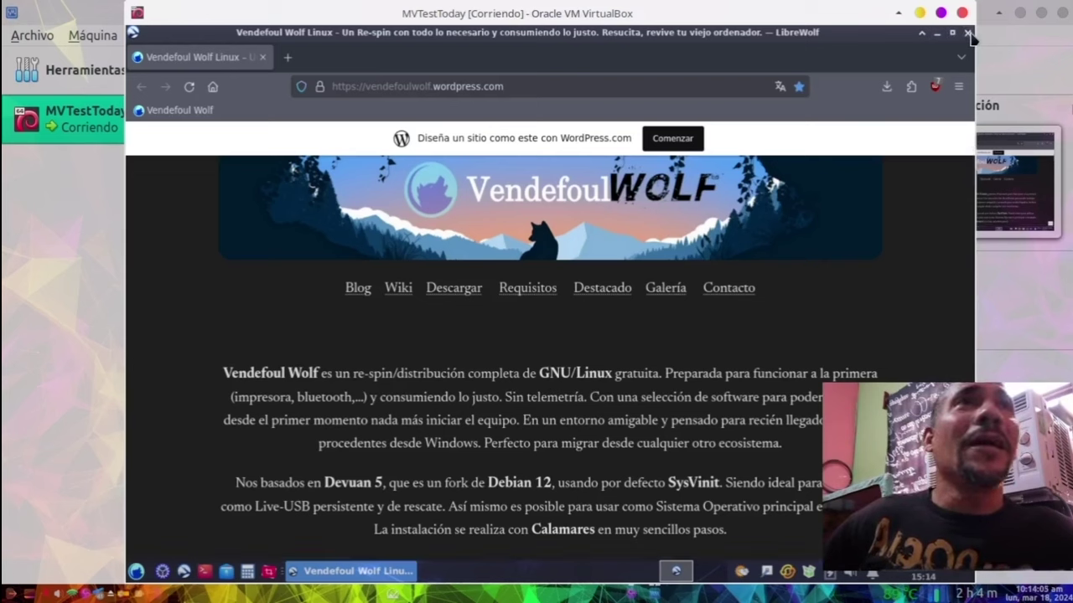
# Step: Close LibreWolf to return to the Vendefoul Wolf Excalibur desktop
pyautogui.click(968, 33)
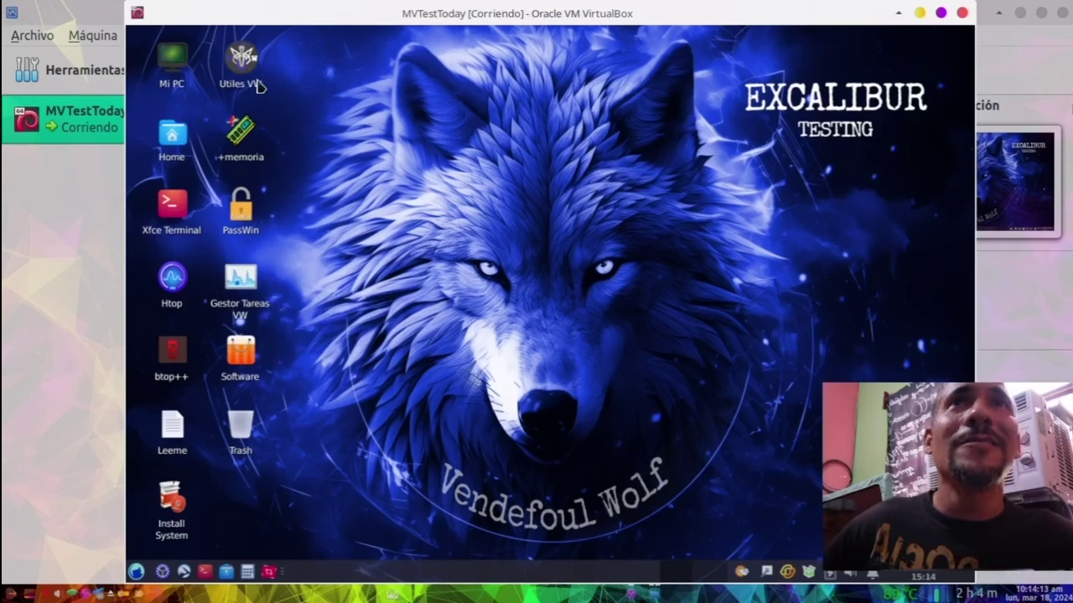
pyautogui.moveTo(256, 89)
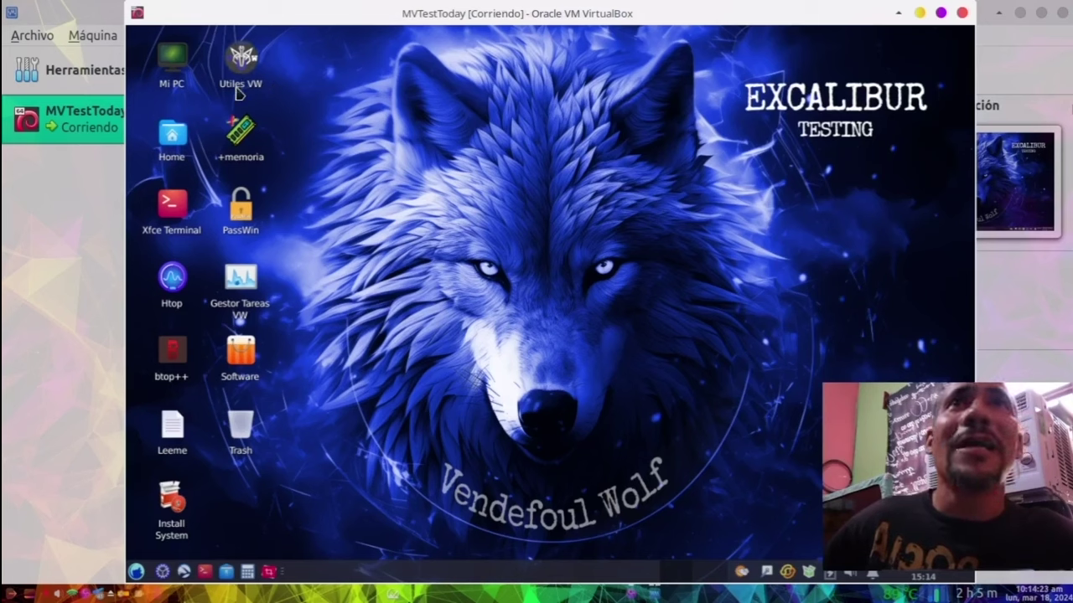
# Step: Launch the Utiles VW shortcut, trust its launcher, and try ticking Actualizador Script
pyautogui.doubleClick(238, 90)
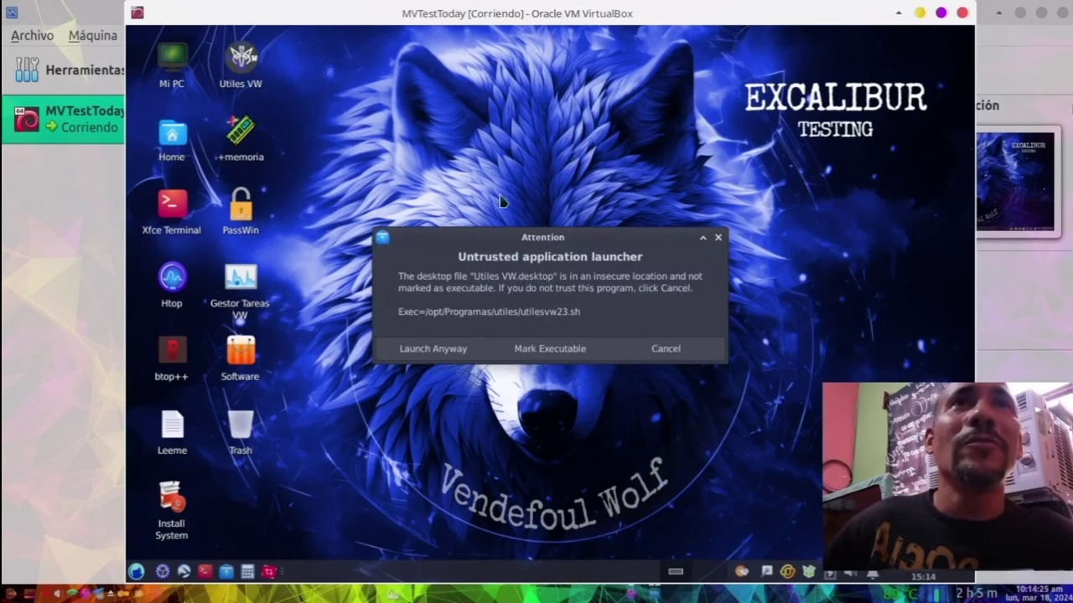
pyautogui.click(549, 348)
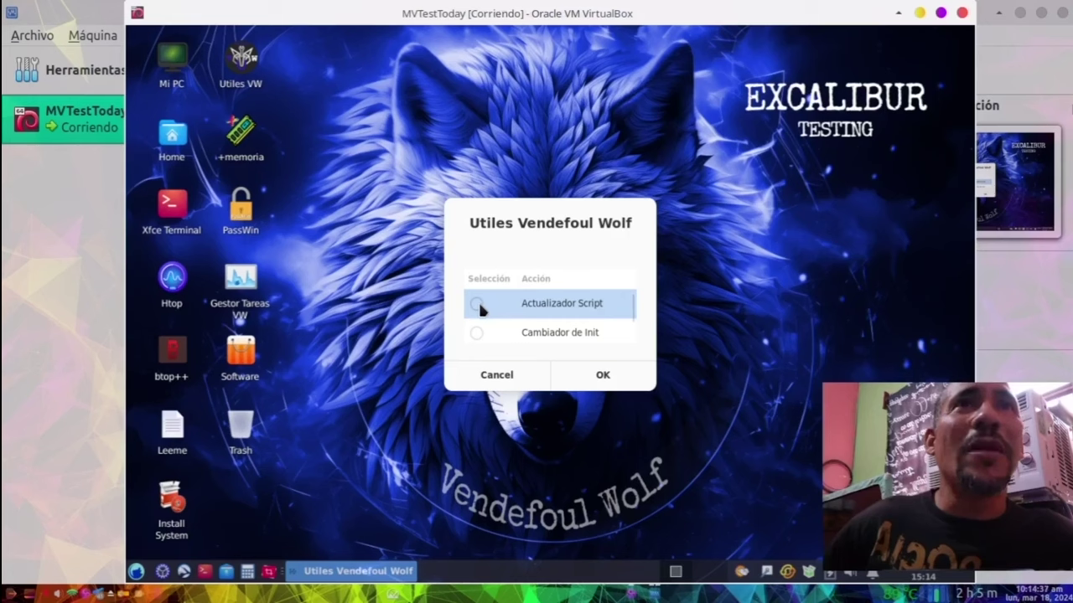
pyautogui.click(575, 330)
pyautogui.click(582, 310)
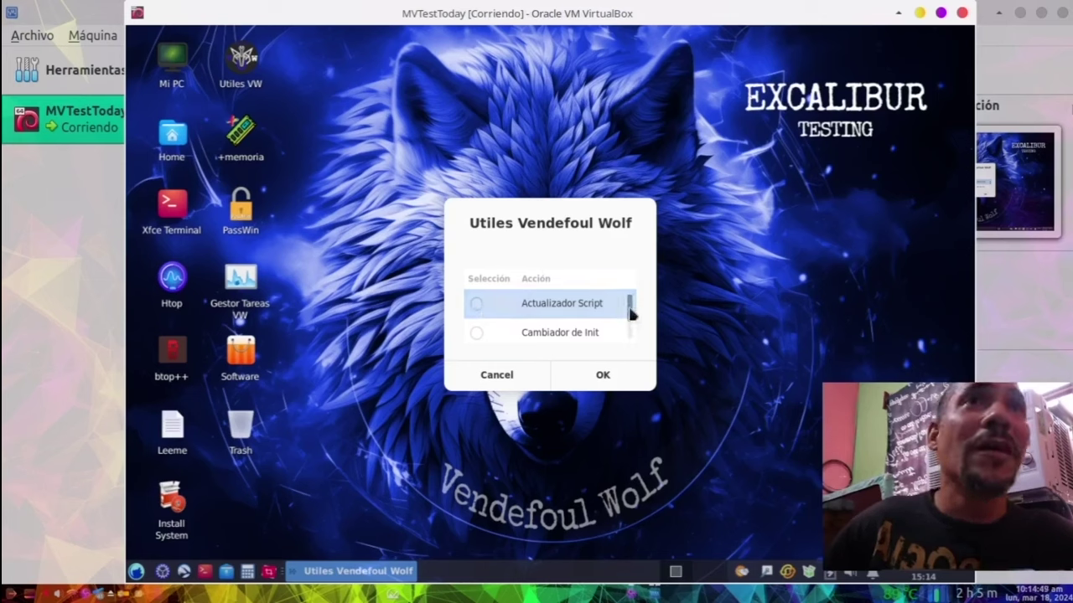
# Step: Scroll the Acción list and select the Contraseña Re-spin action
pyautogui.scroll(-3, 634, 317)
pyautogui.scroll(-1, 633, 316)
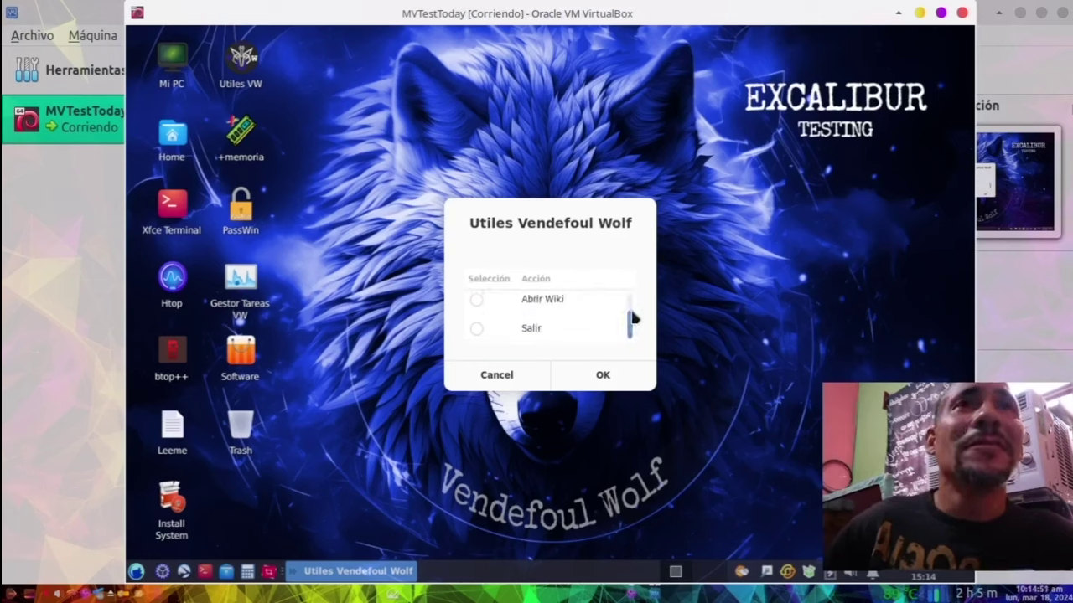
pyautogui.scroll(1, 634, 312)
pyautogui.scroll(2, 633, 309)
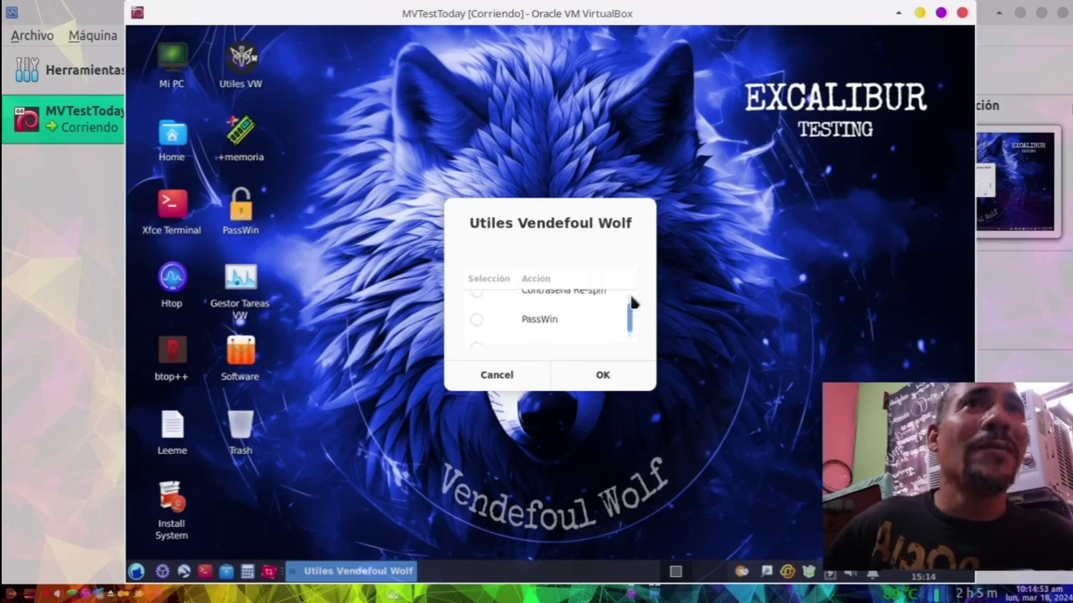
pyautogui.click(586, 322)
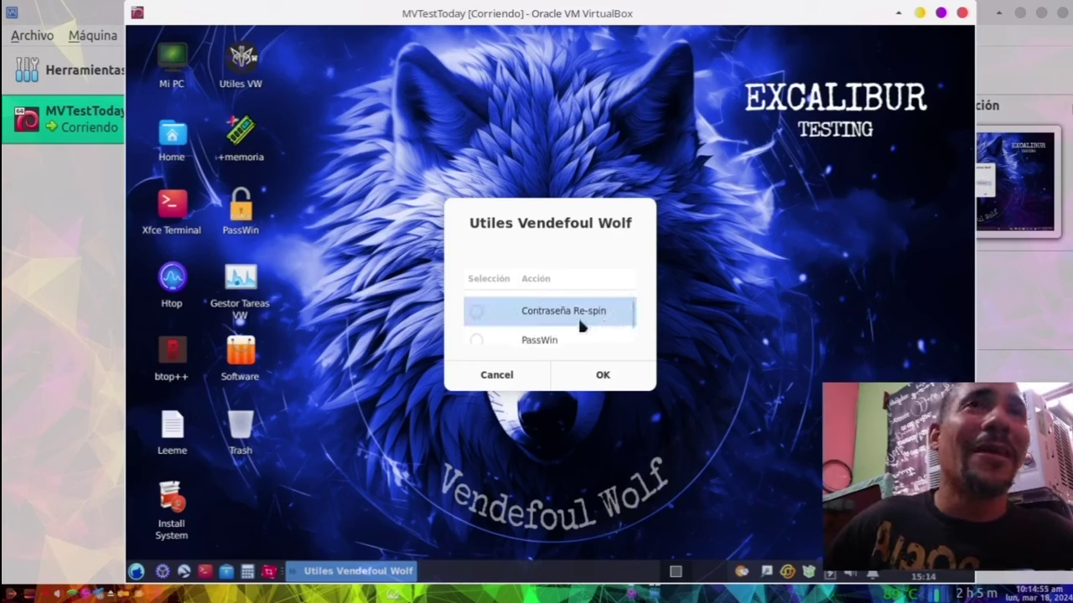
pyautogui.click(479, 314)
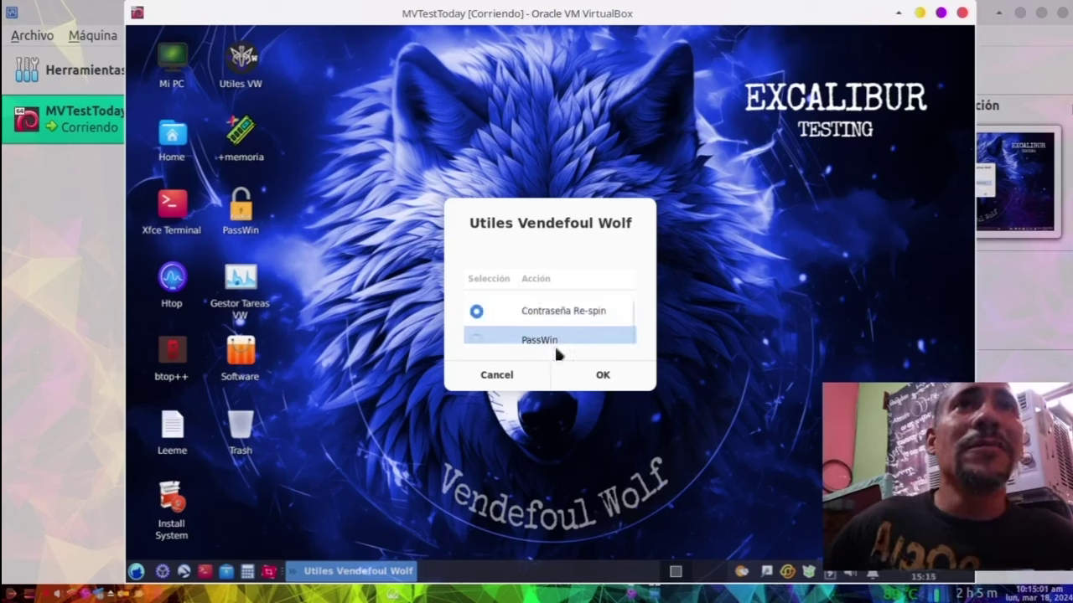
# Step: Run Contraseña Re-spin, dismiss the good-day message, and view the leeme login details
pyautogui.click(586, 376)
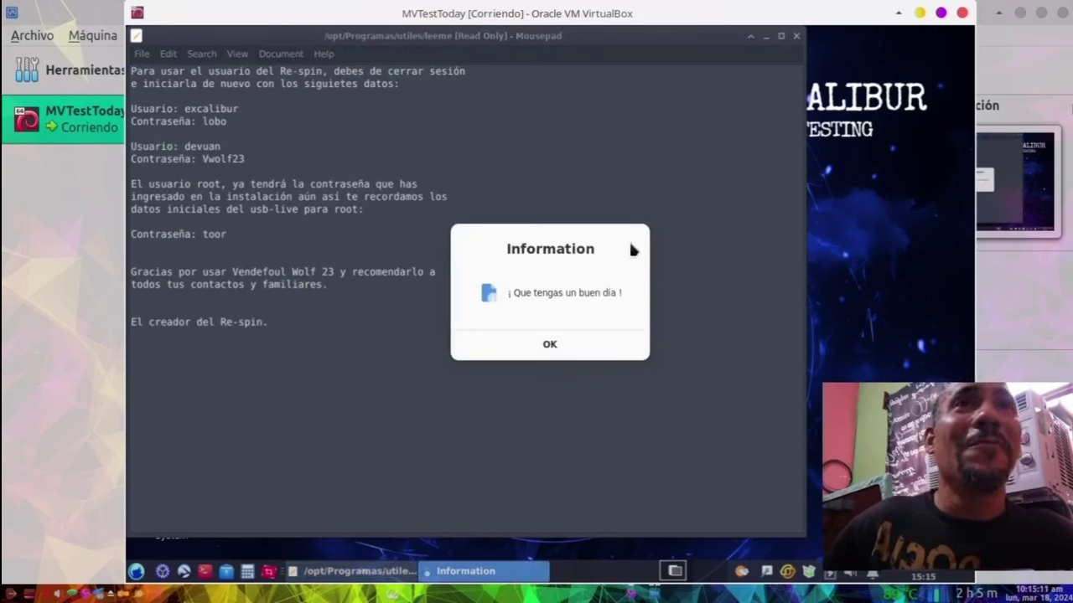
pyautogui.click(543, 352)
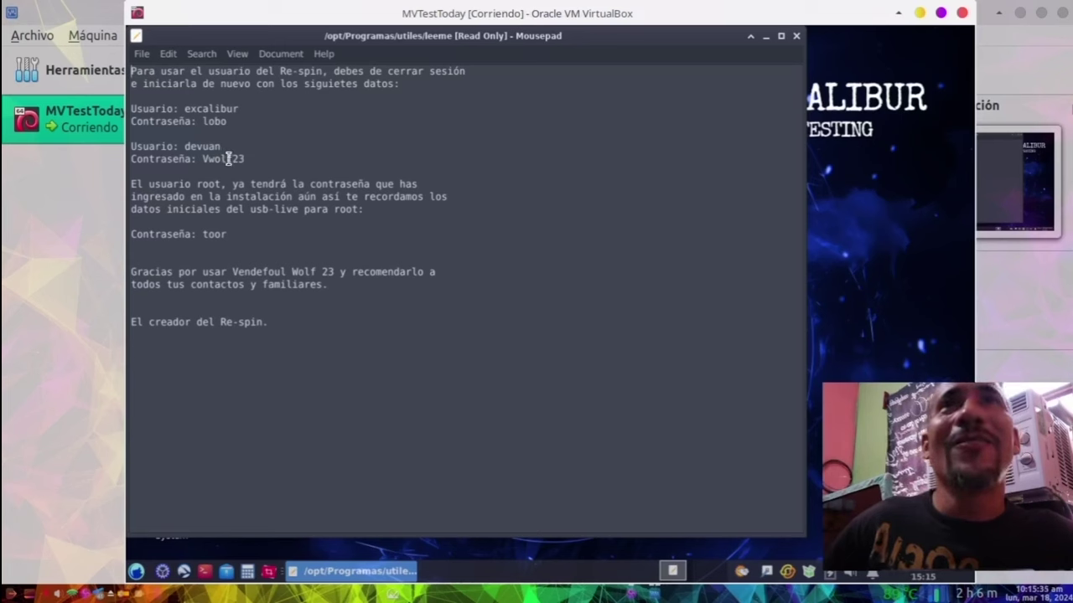
pyautogui.click(240, 235)
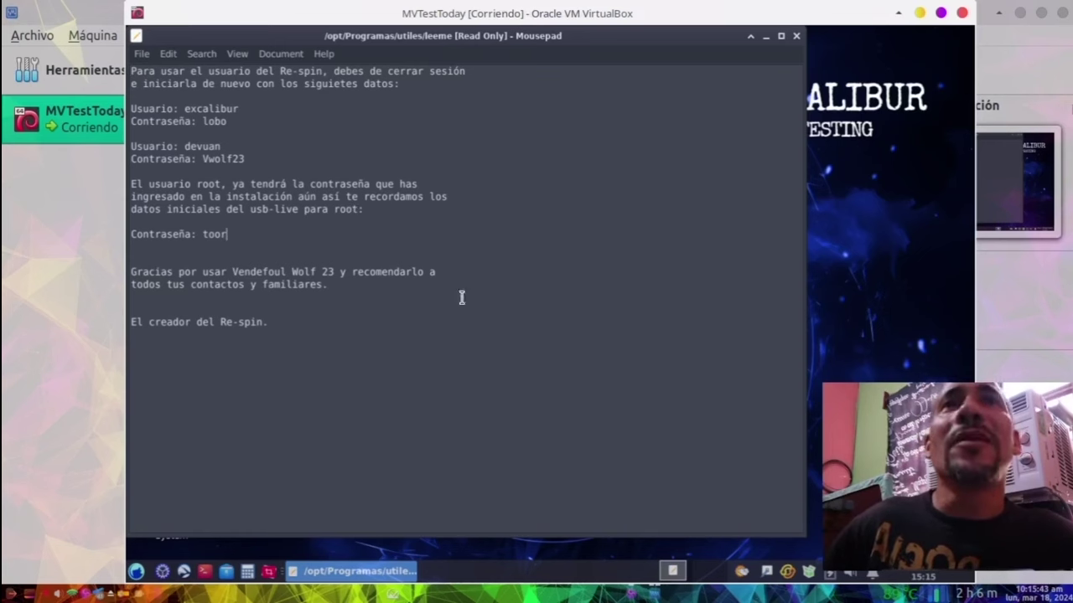
# Step: Close the readme and relaunch Utiles VW after marking its launcher executable
pyautogui.click(796, 35)
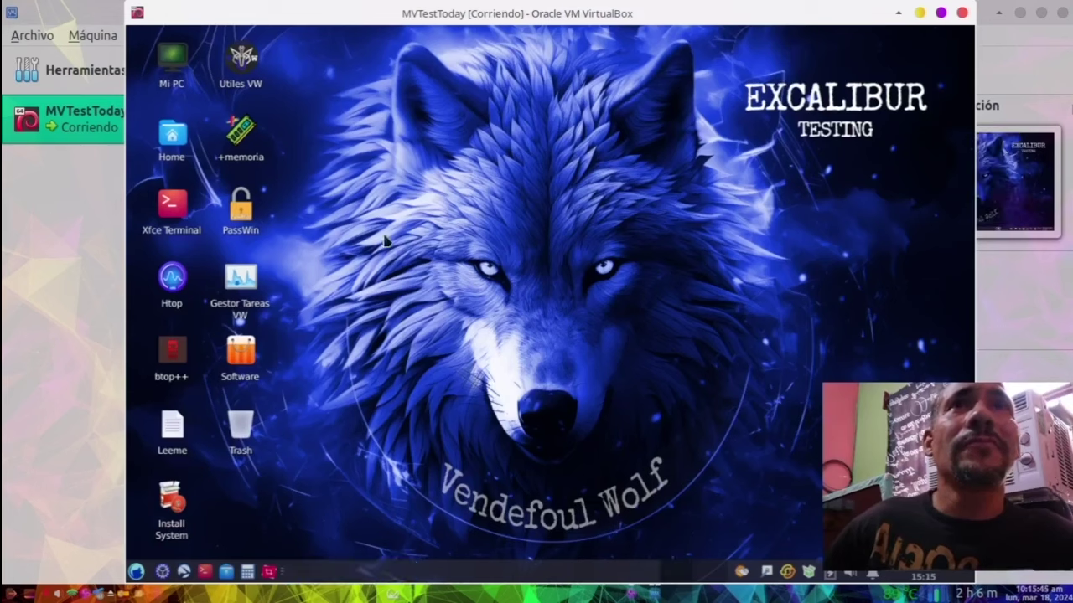
pyautogui.doubleClick(241, 61)
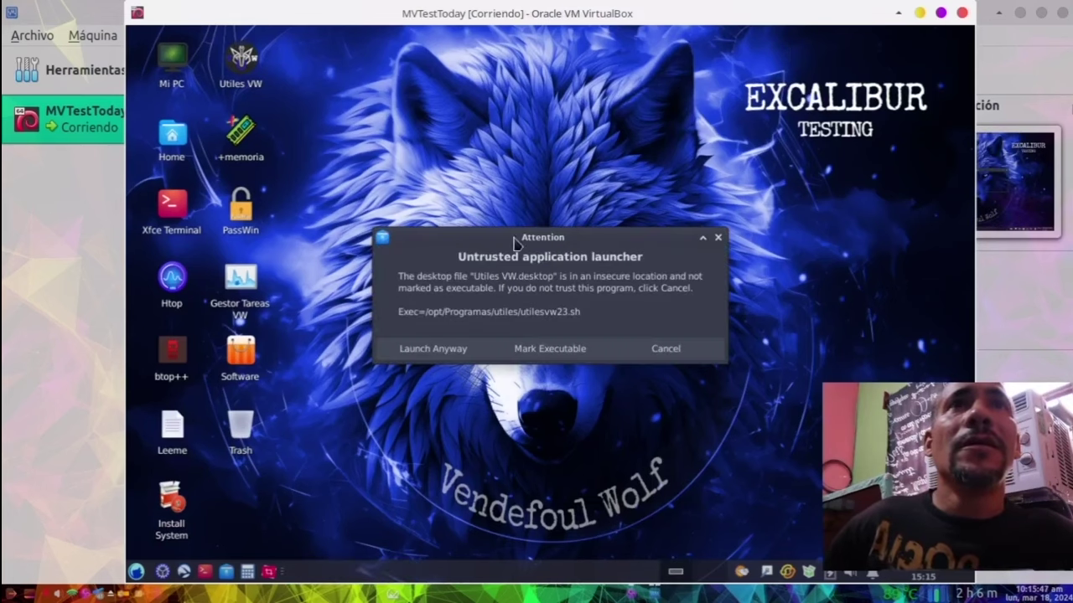
pyautogui.click(555, 350)
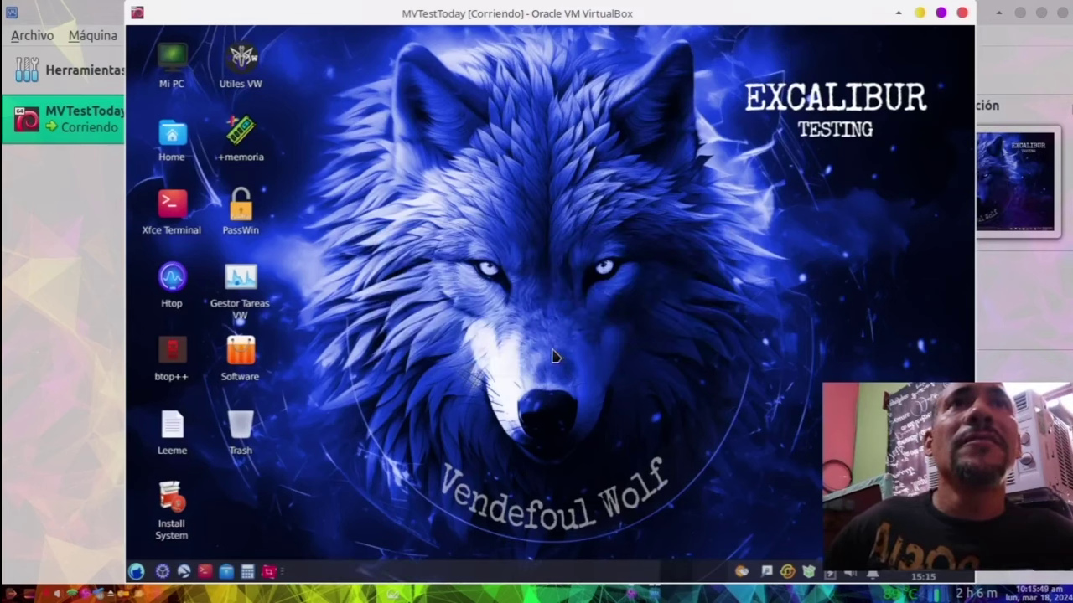
pyautogui.click(618, 327)
# Step: Browse the actions, trying Contraseña Re-spin, Cambiador de Init and Abrir Wiki, then select Salir
pyautogui.scroll(-2, 624, 327)
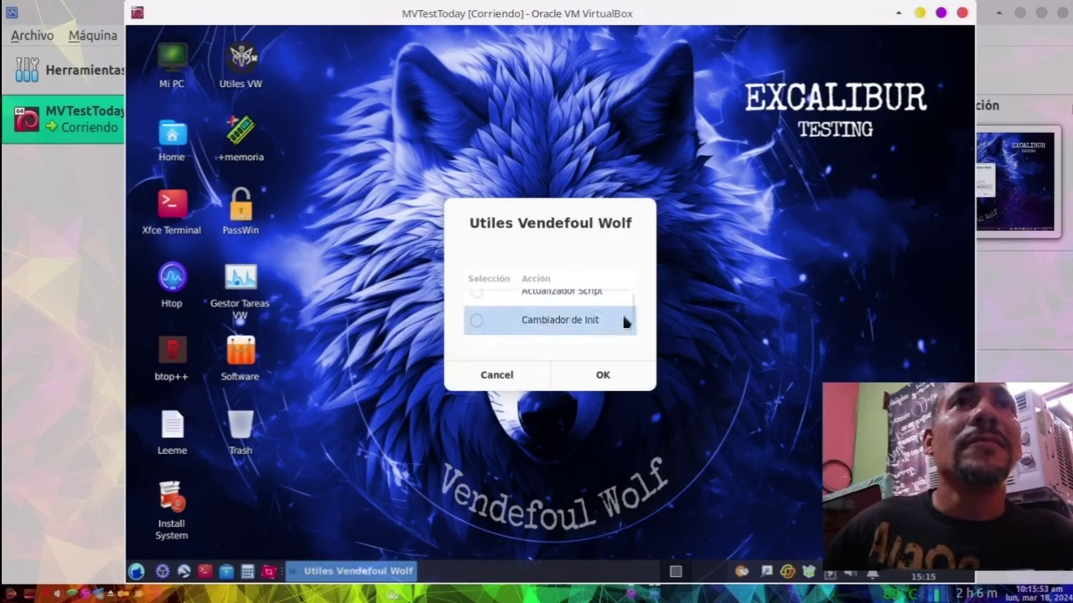
pyautogui.click(620, 326)
pyautogui.click(592, 294)
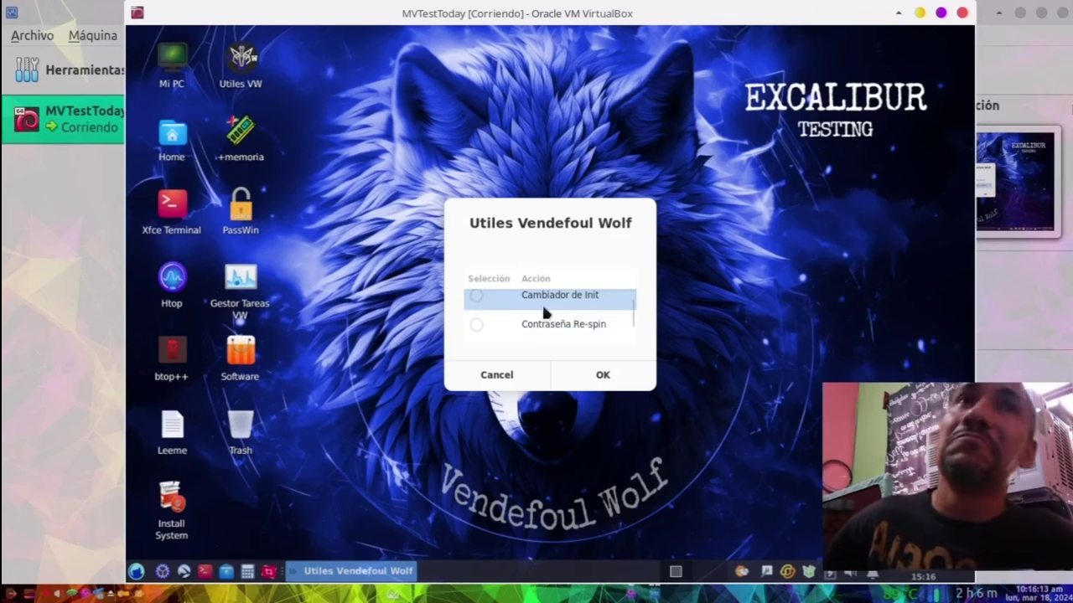
pyautogui.scroll(-2, 542, 304)
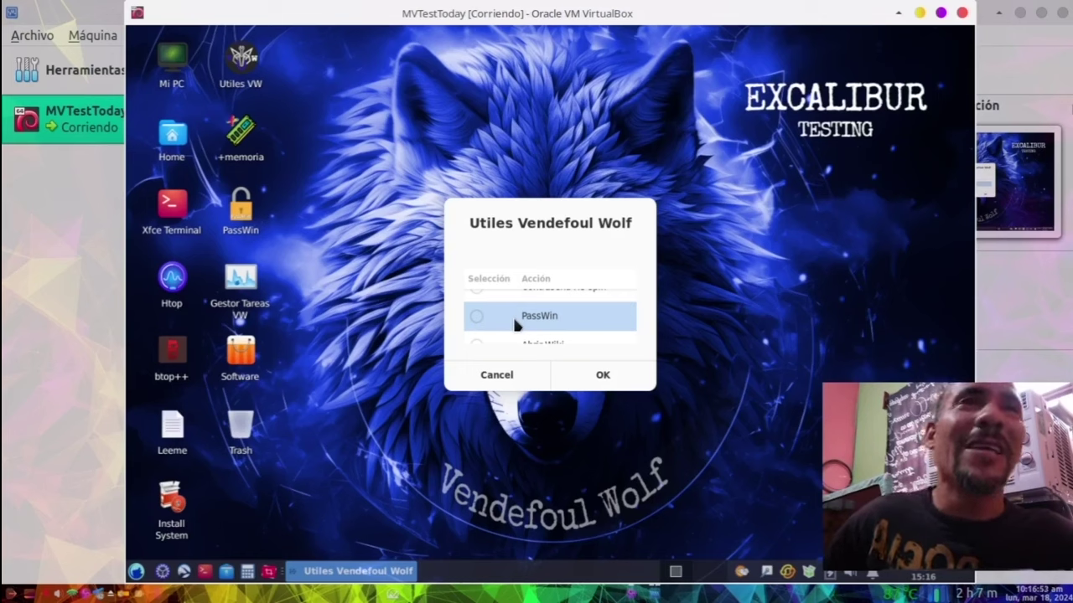
pyautogui.scroll(-1, 537, 331)
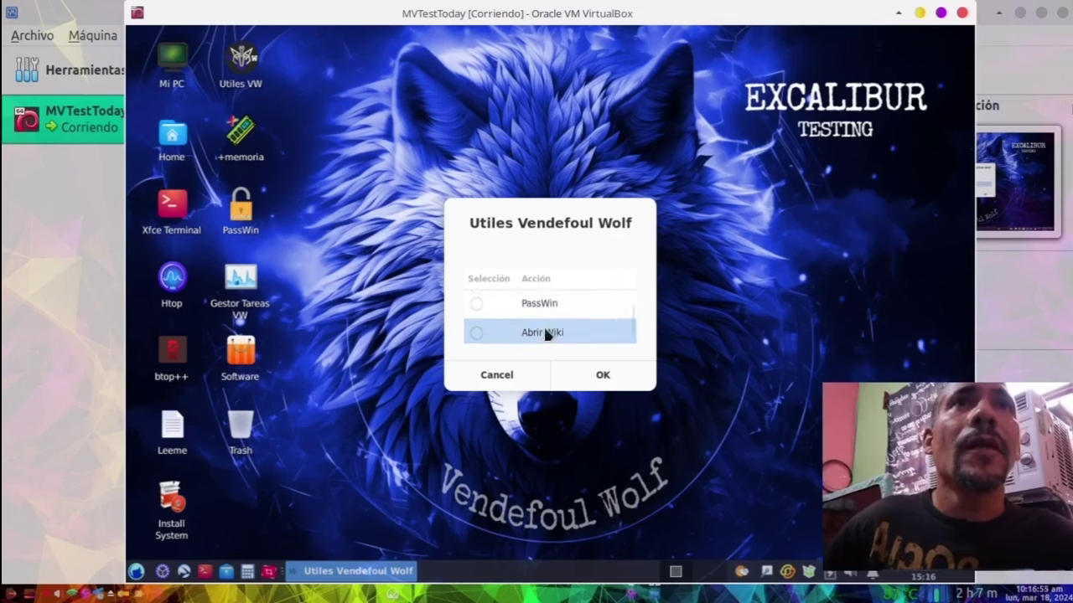
pyautogui.click(544, 333)
pyautogui.scroll(-1, 547, 335)
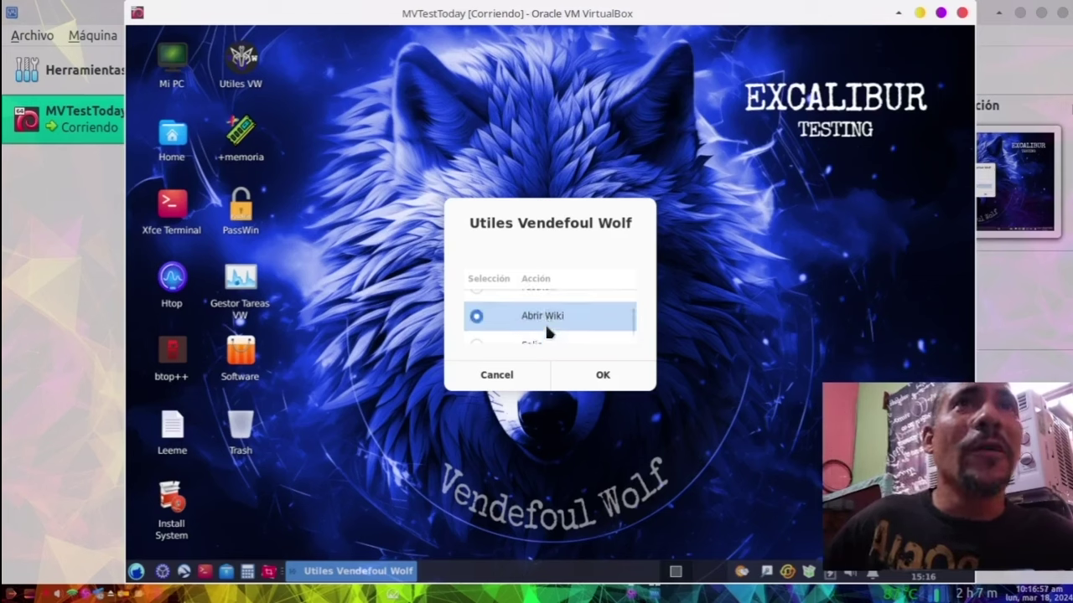
pyautogui.scroll(-1, 550, 323)
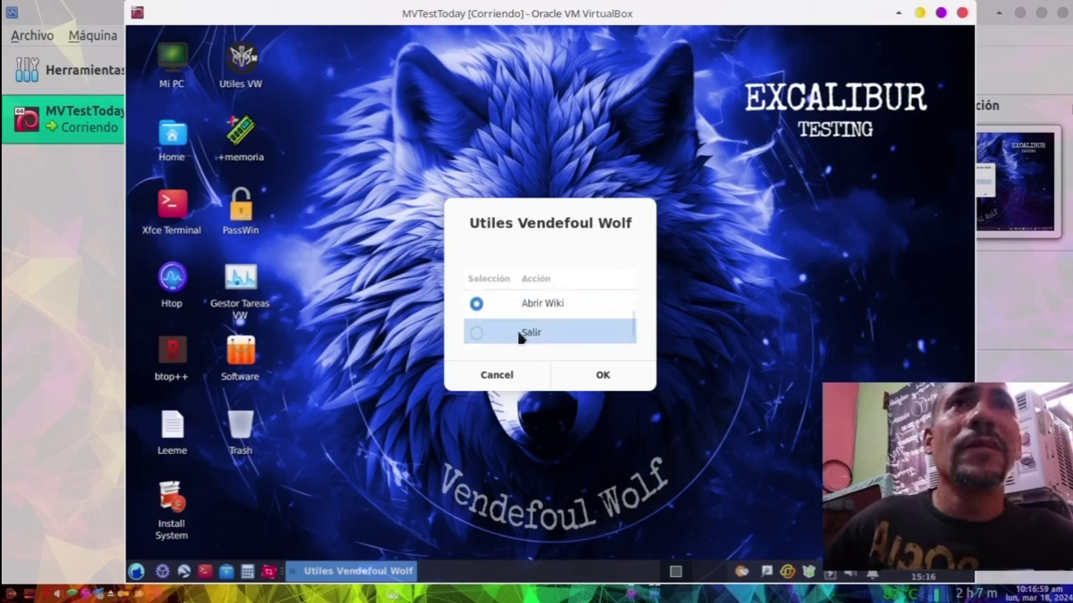
pyautogui.click(479, 329)
# Step: Confirm Salir, then dismiss the menu-exited warning and the good-day message
pyautogui.click(600, 375)
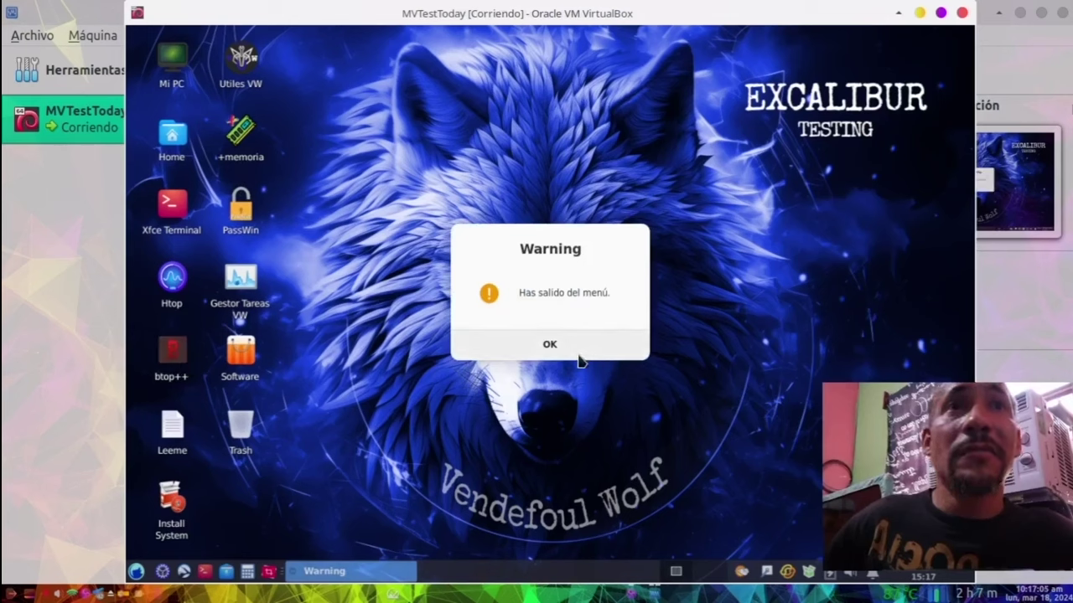
pyautogui.click(578, 355)
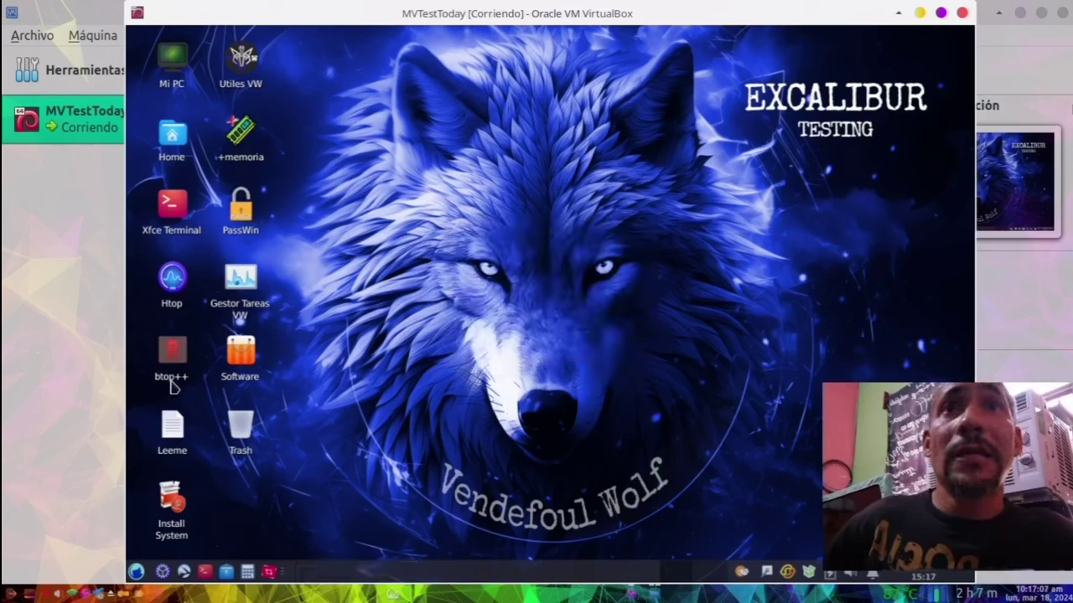
pyautogui.moveTo(171, 385)
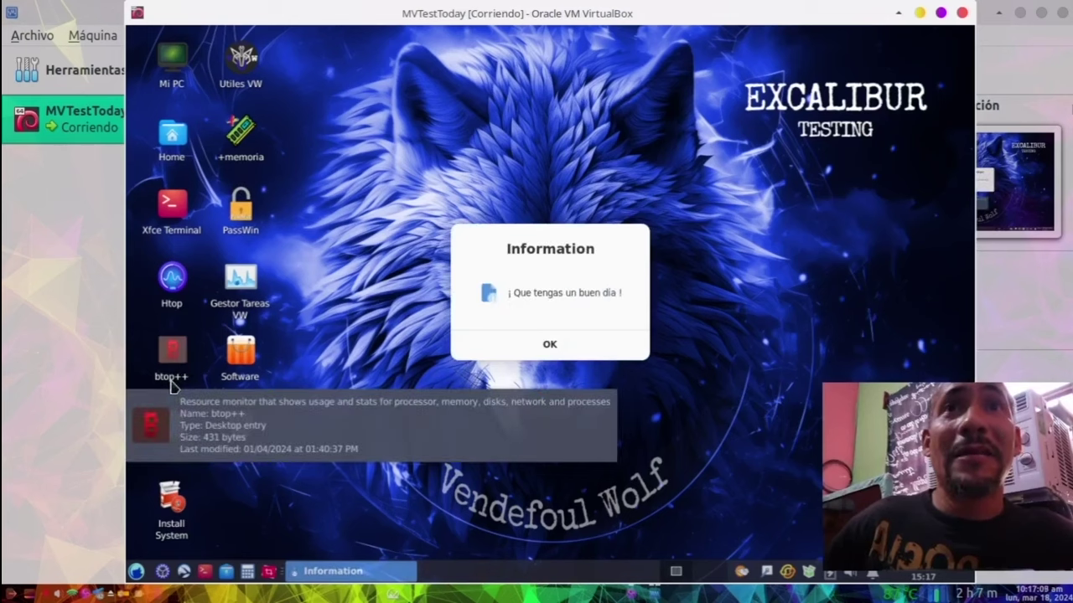
pyautogui.click(579, 351)
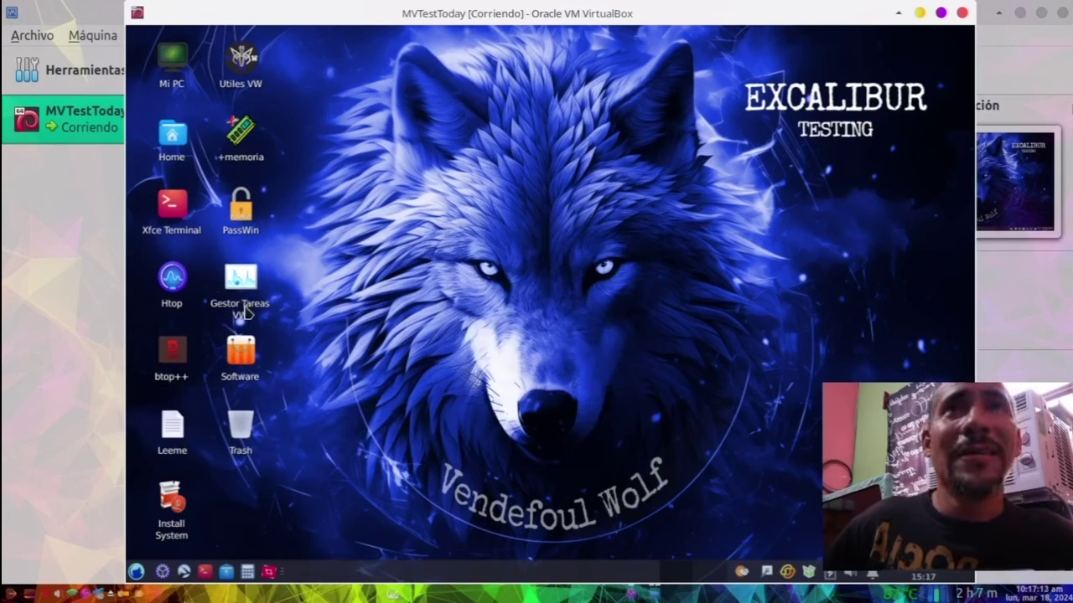
pyautogui.moveTo(245, 312)
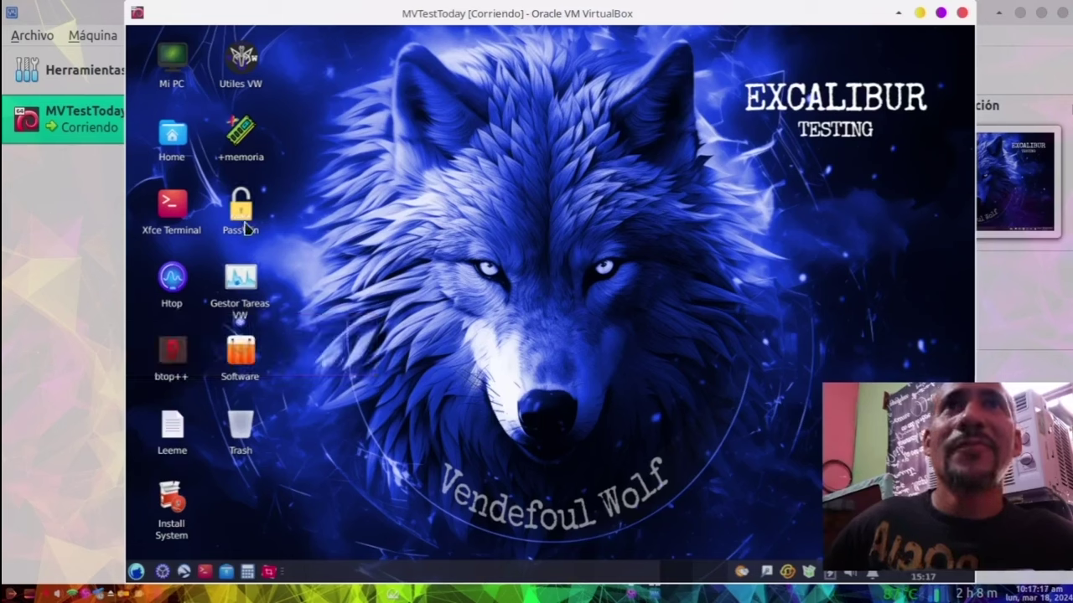
pyautogui.moveTo(237, 151)
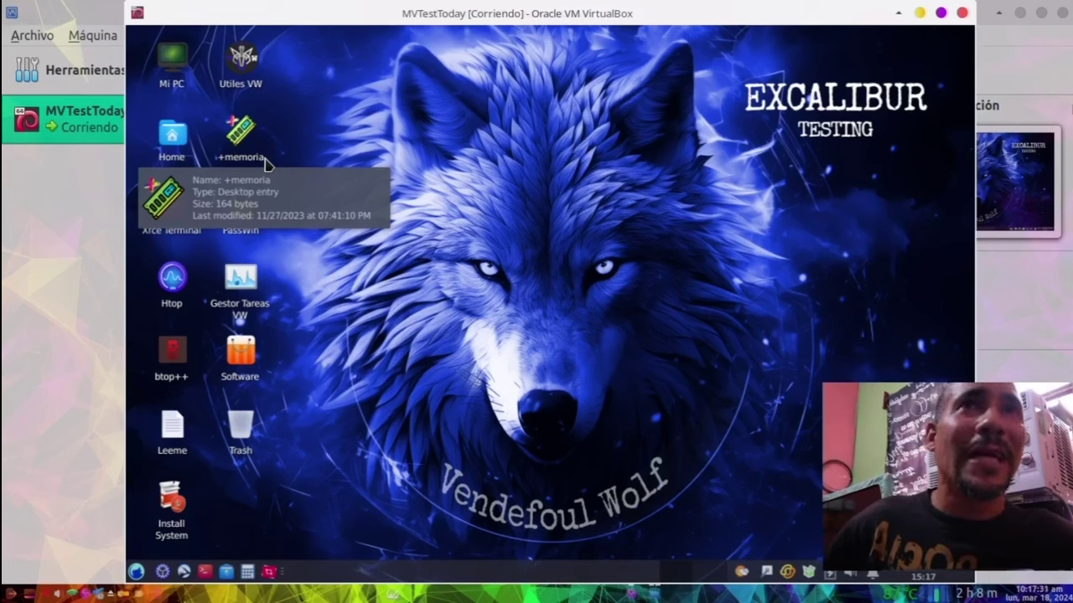
# Step: Launch +memoria, trust its launcher, dismiss the force-close warning, and submit the administrator password
pyautogui.doubleClick(249, 164)
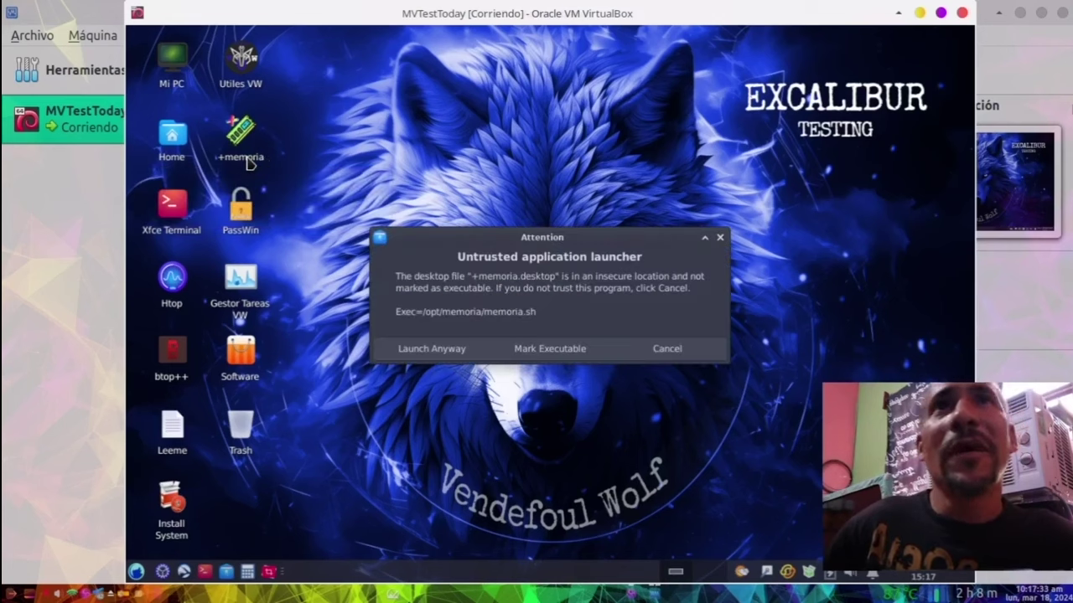
pyautogui.click(554, 347)
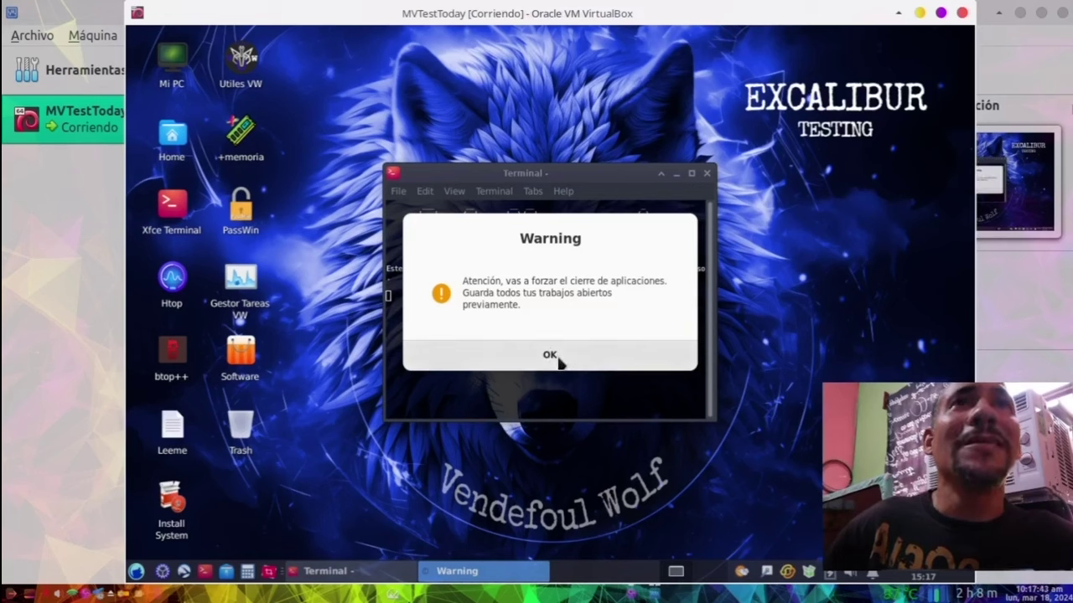
pyautogui.click(550, 355)
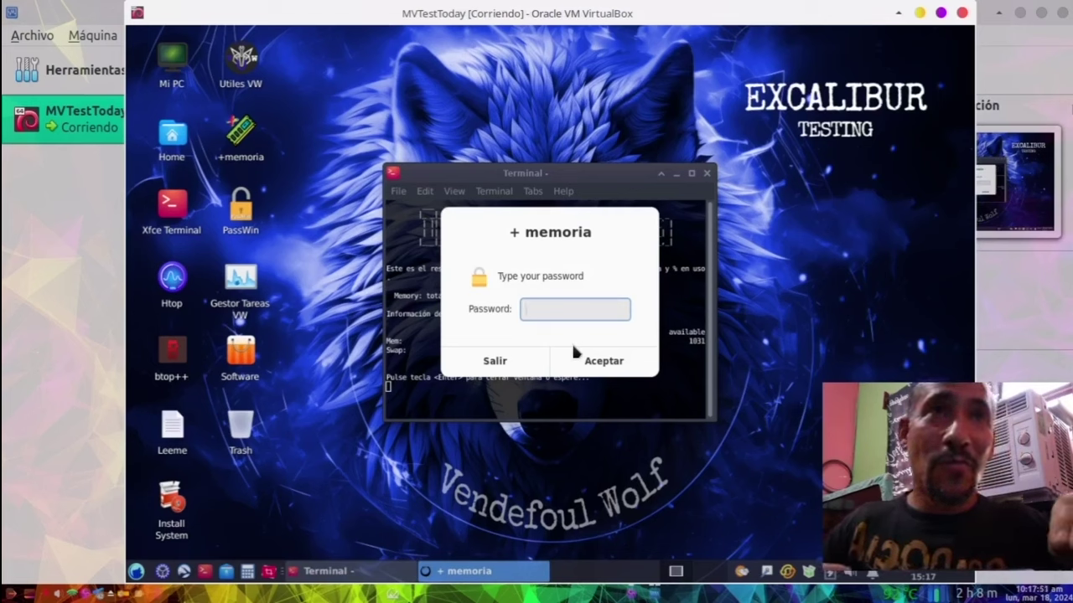
pyautogui.write('12345678')
pyautogui.click(573, 349)
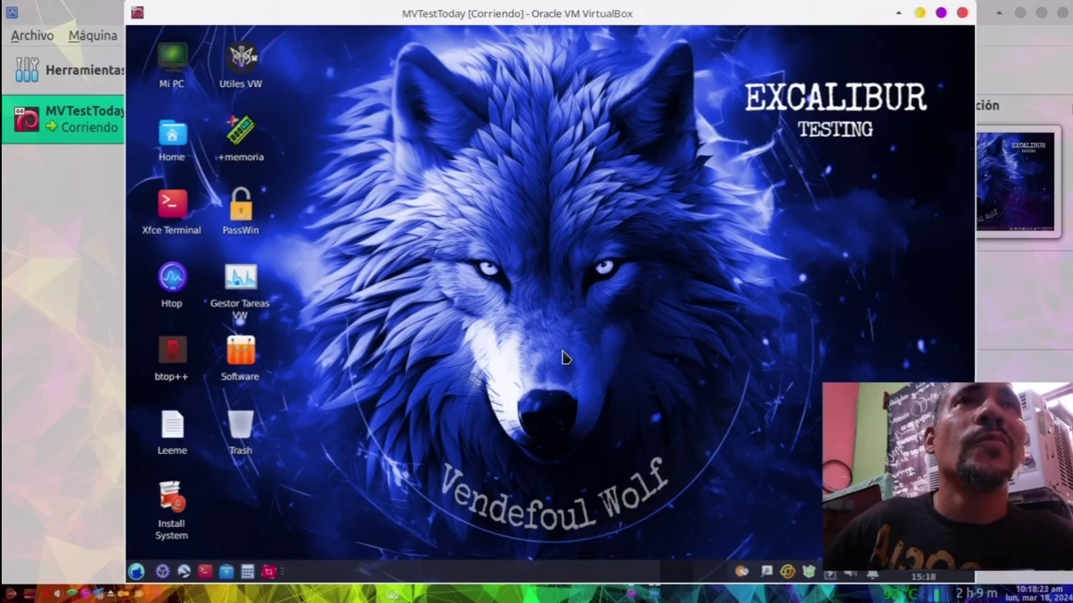
# Step: Focus the VM window and acknowledge the +memoria RAM optimization notice
pyautogui.click(1064, 17)
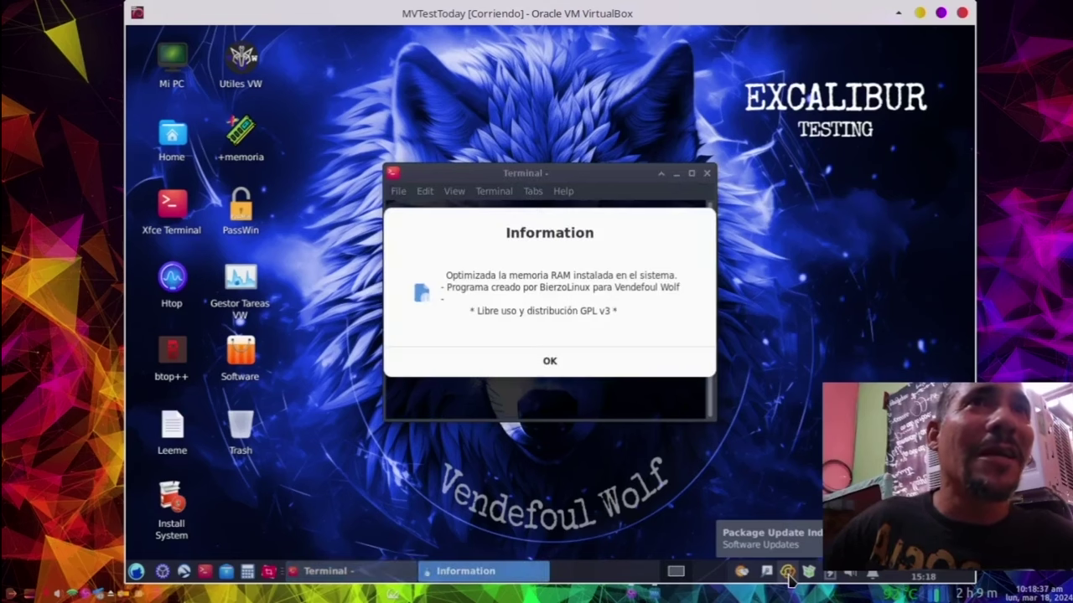
pyautogui.click(569, 362)
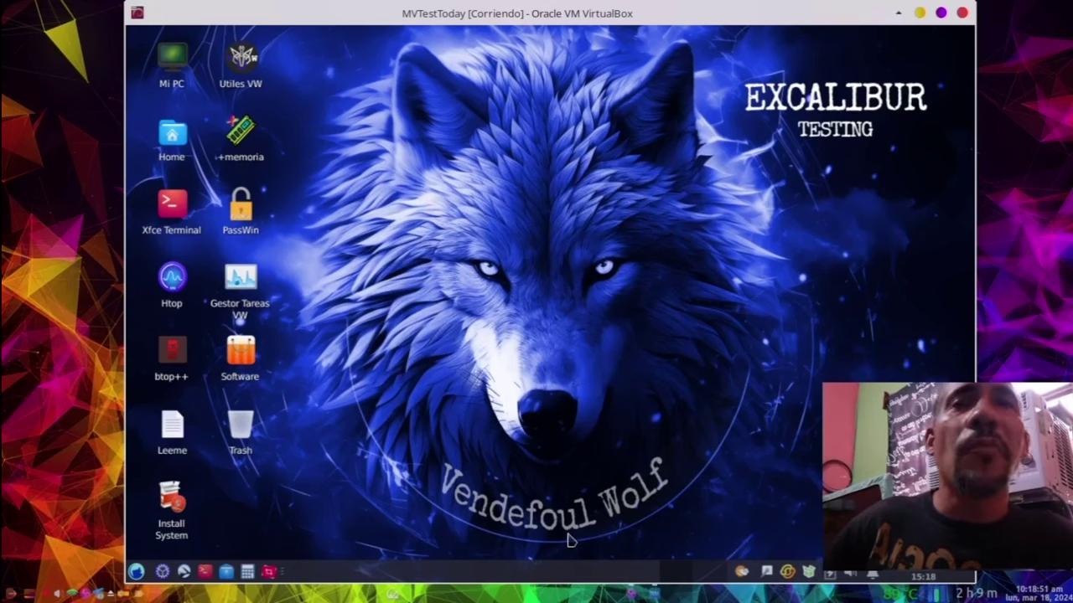
pyautogui.click(137, 570)
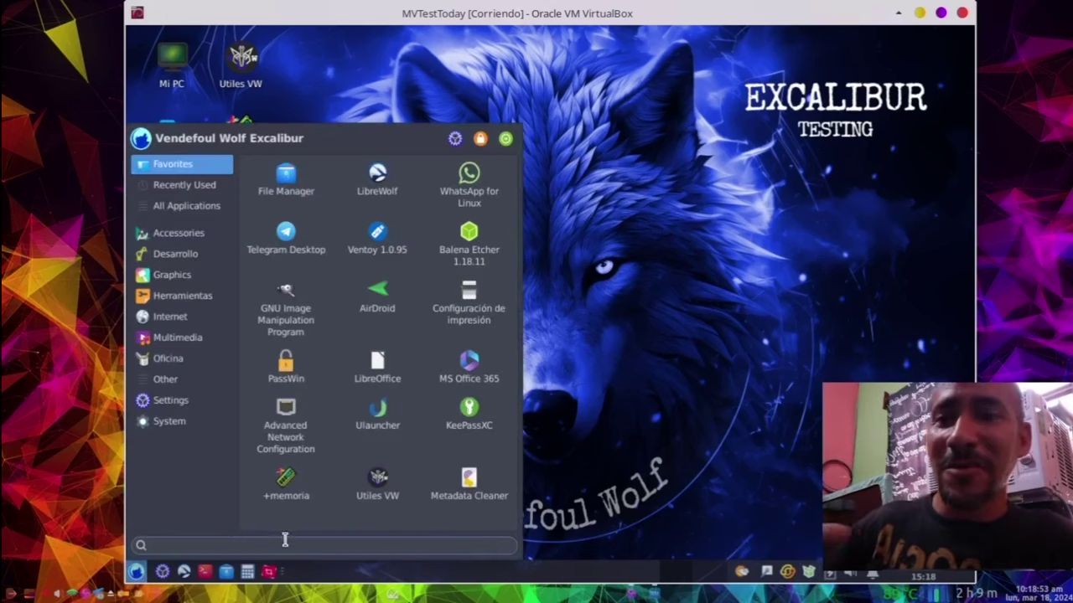
pyautogui.write('sesio')
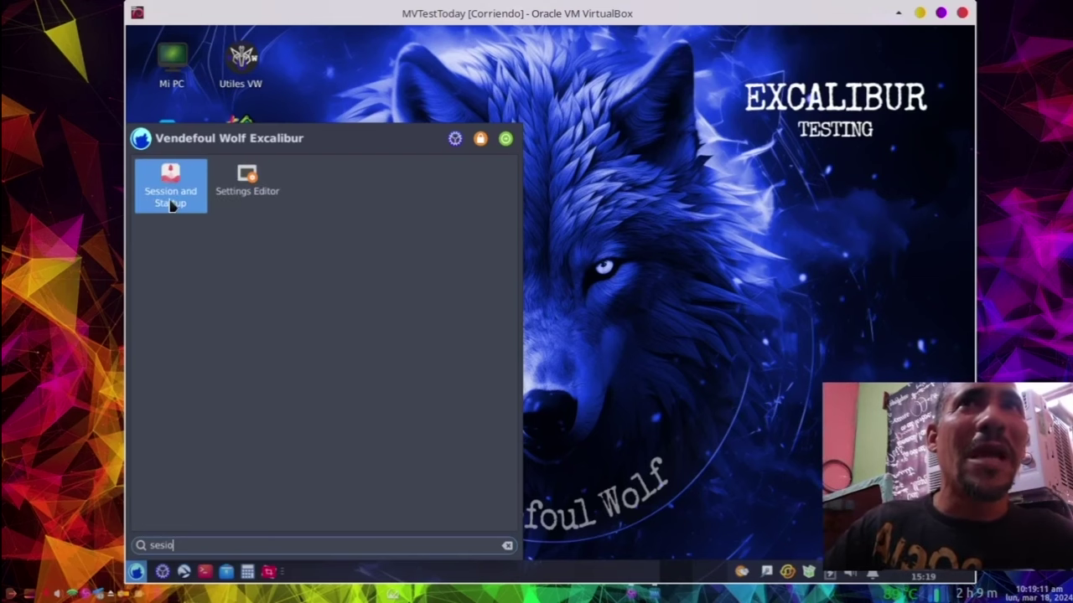
pyautogui.click(565, 192)
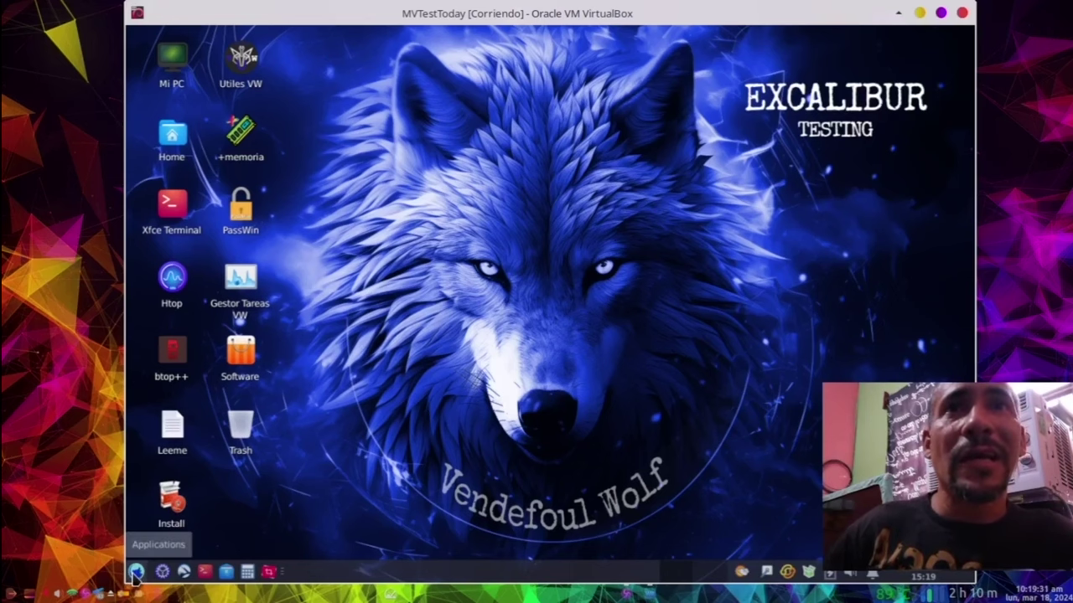
pyautogui.click(136, 575)
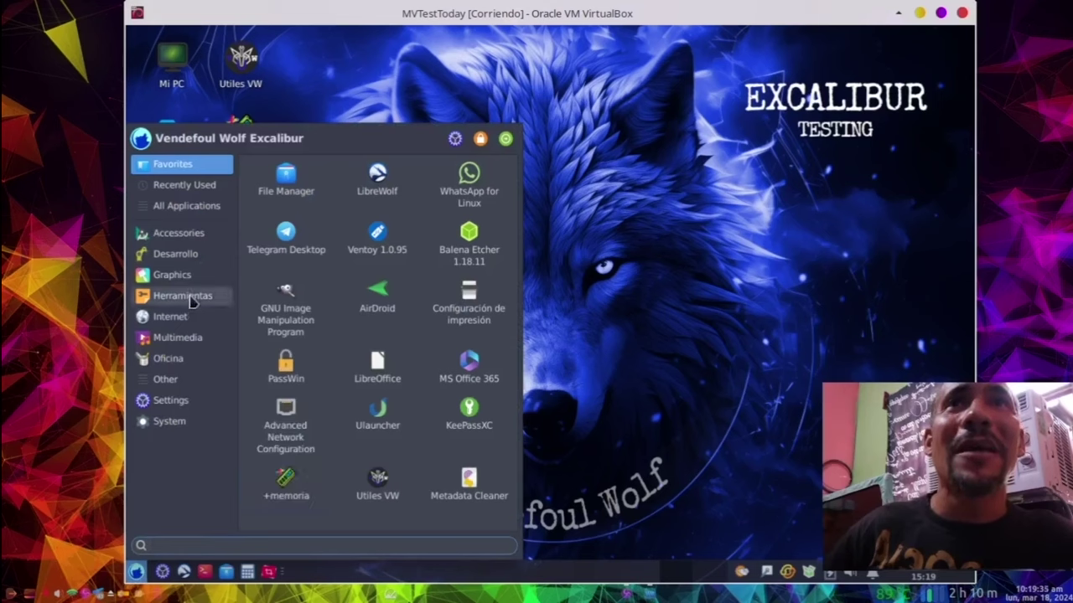
pyautogui.click(190, 299)
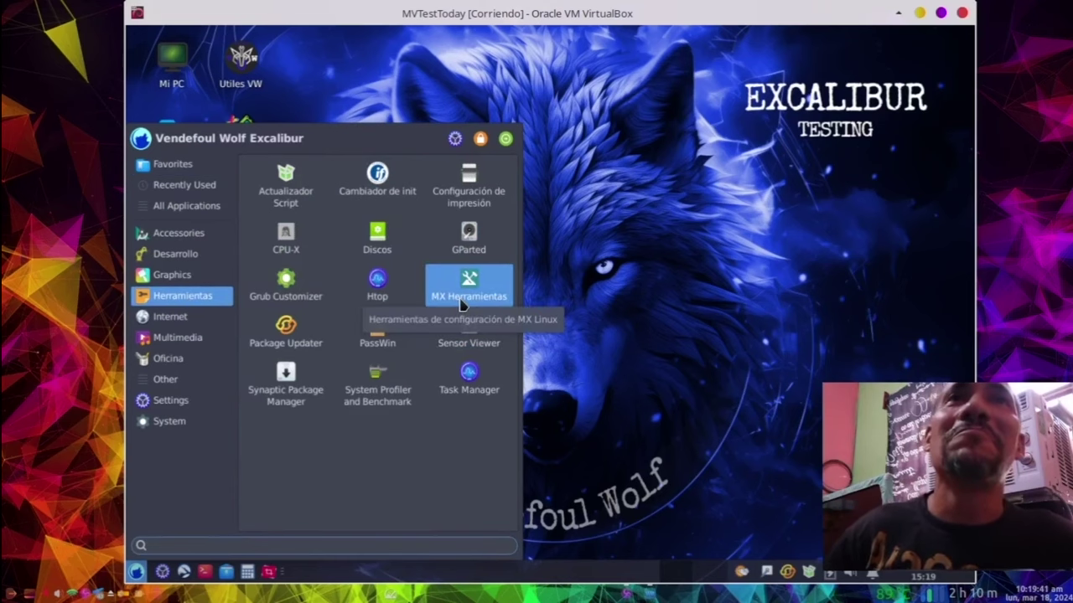
pyautogui.click(460, 300)
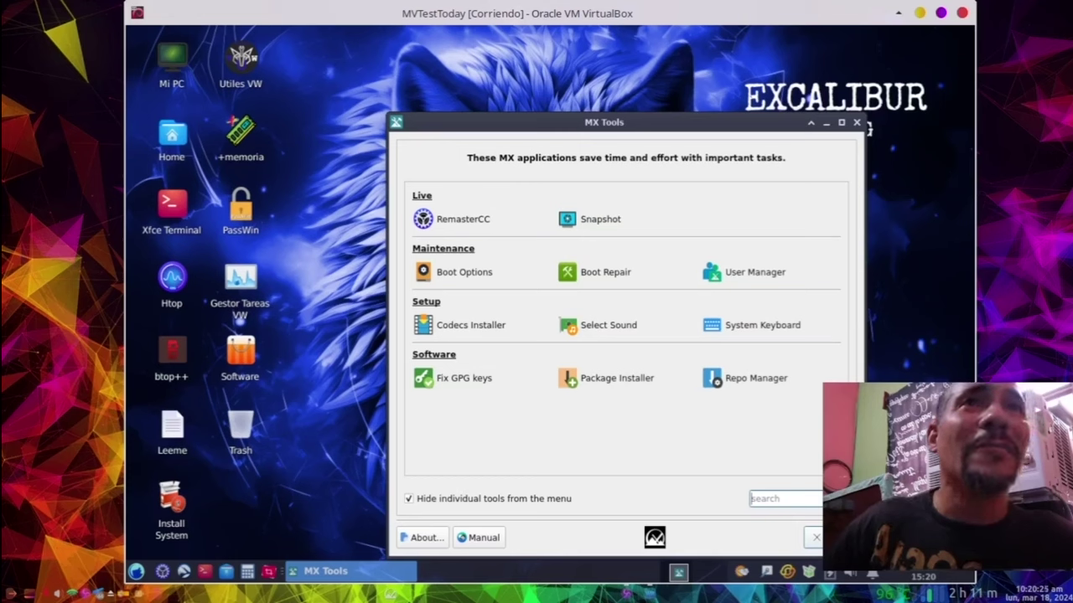
pyautogui.press('Tab')
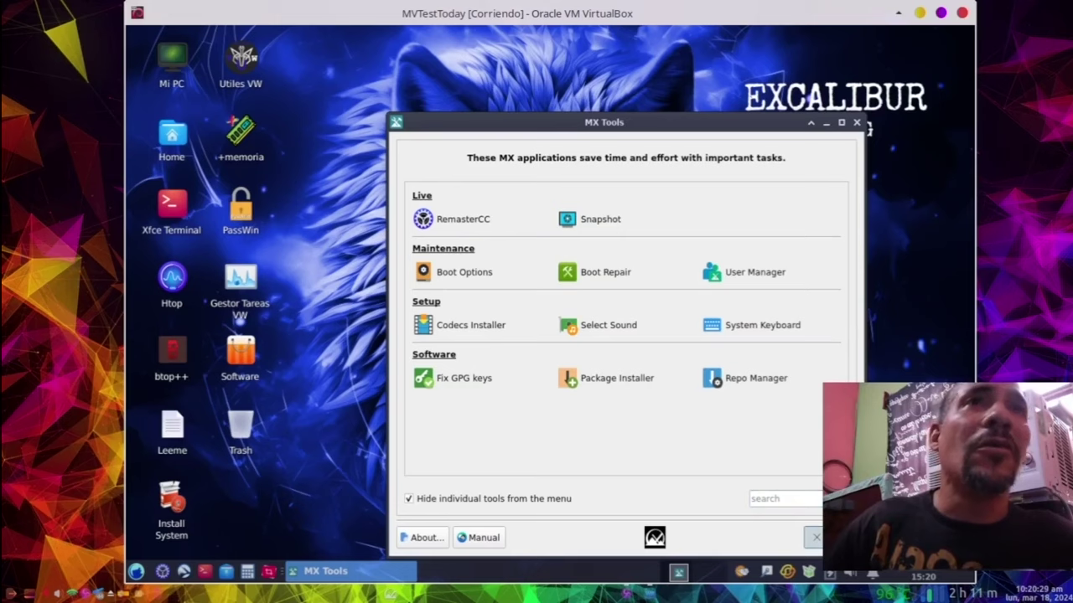
pyautogui.press('Return')
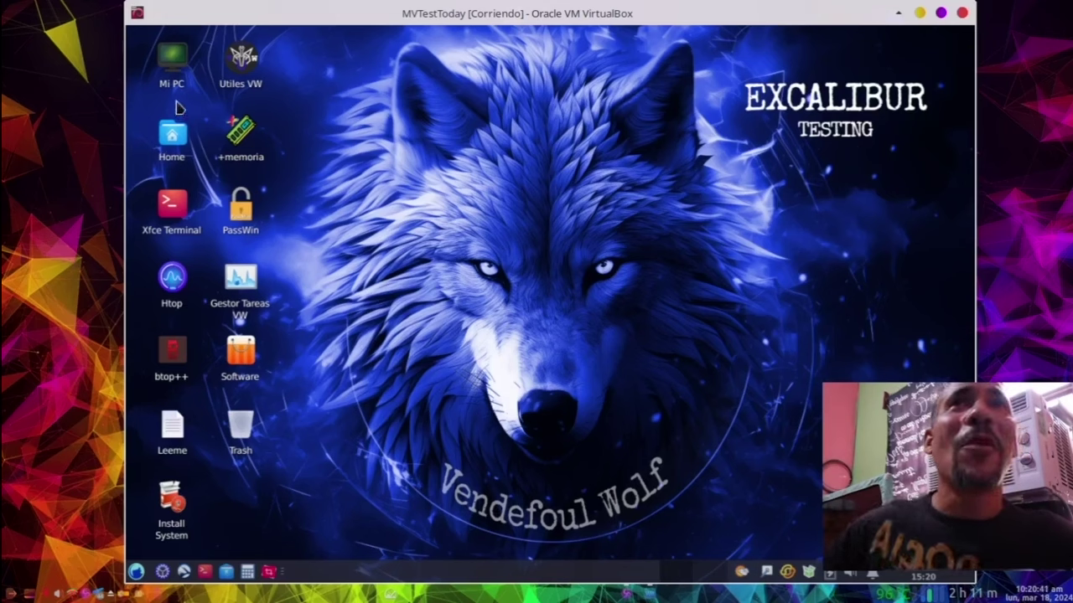
# Step: Run Mi PC to view the System Information summary (i3-4000M, 2024424 KiB RAM), then close it
pyautogui.doubleClick(172, 75)
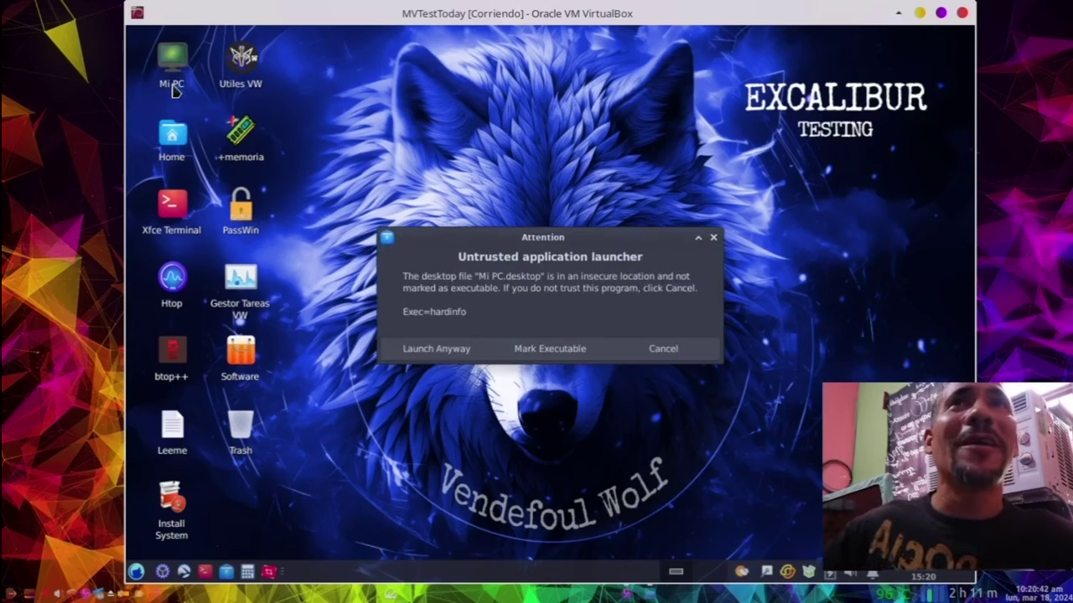
pyautogui.click(526, 352)
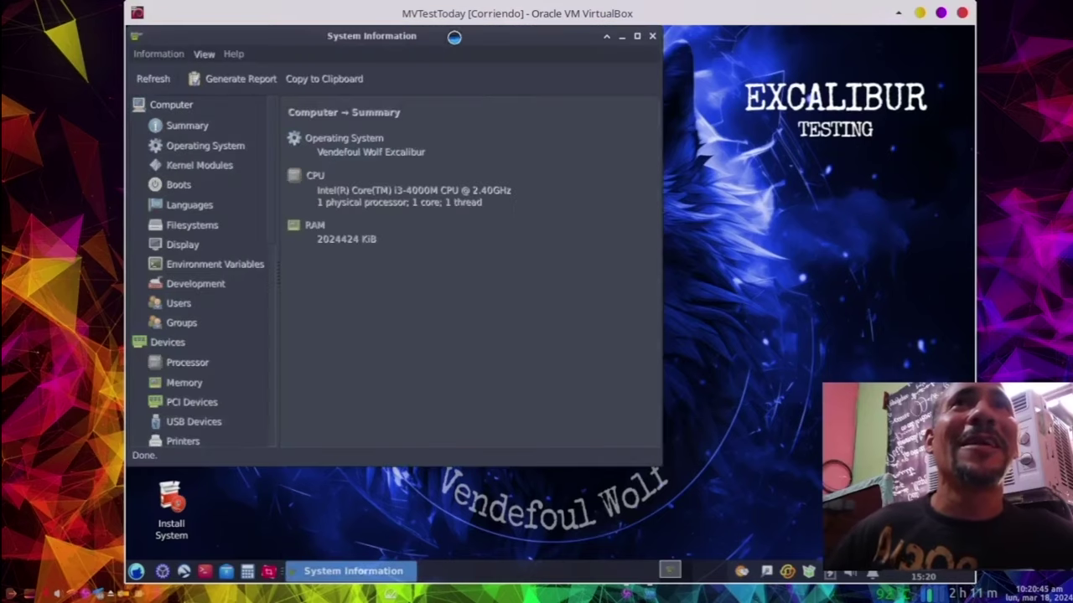
pyautogui.moveTo(459, 38); pyautogui.dragTo(661, 61)
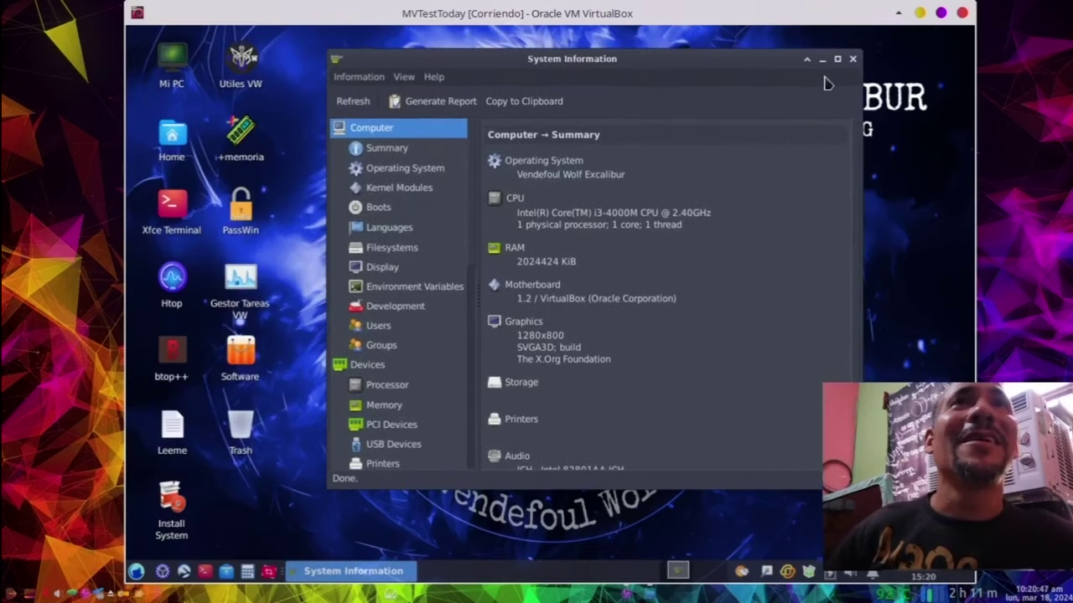
pyautogui.click(436, 78)
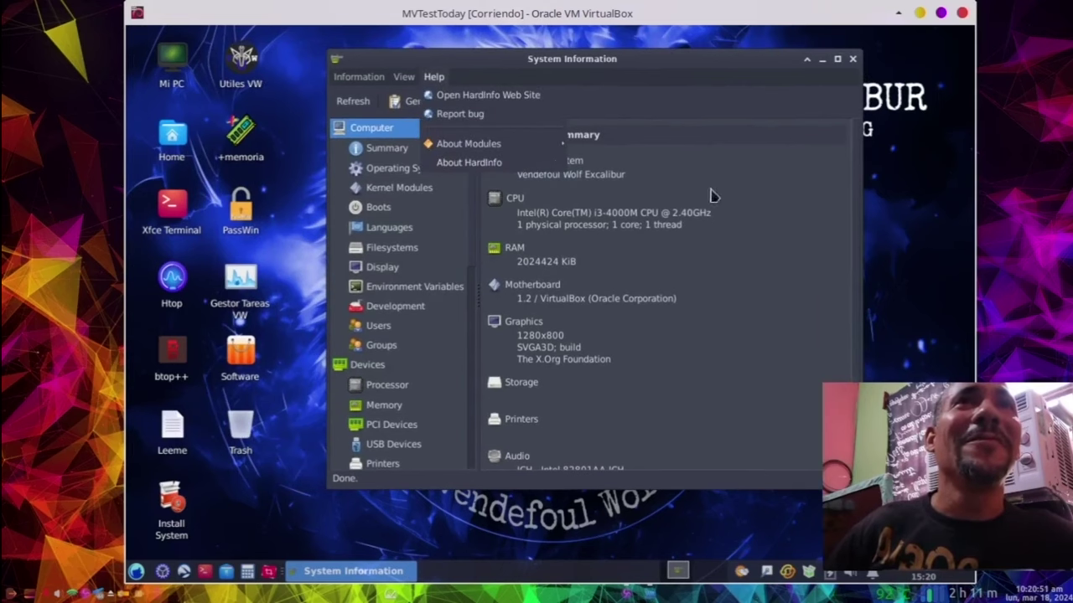
pyautogui.click(765, 206)
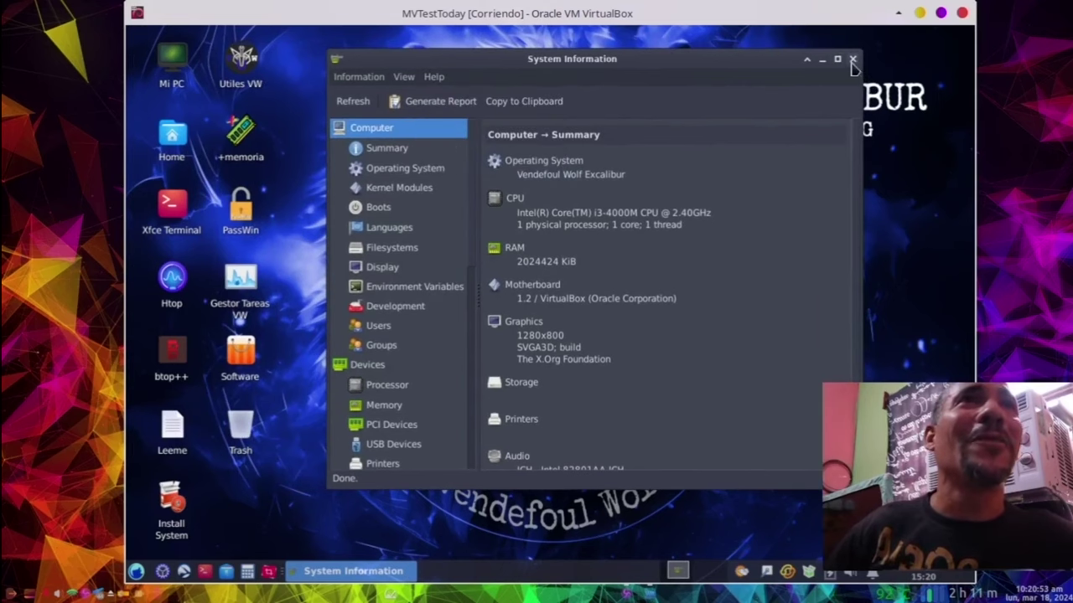
pyautogui.click(852, 58)
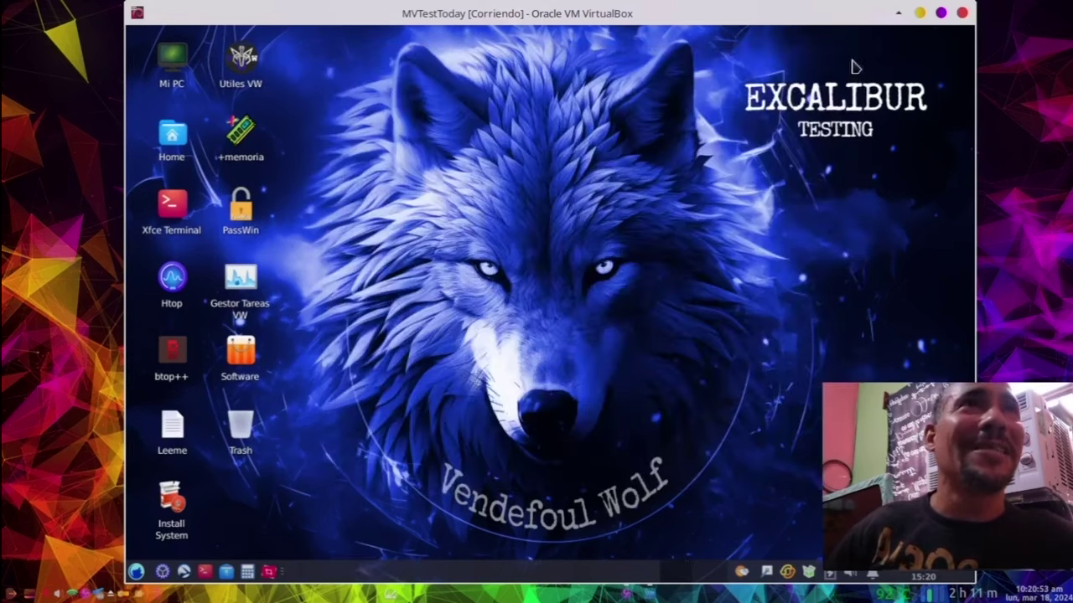
pyautogui.doubleClick(186, 145)
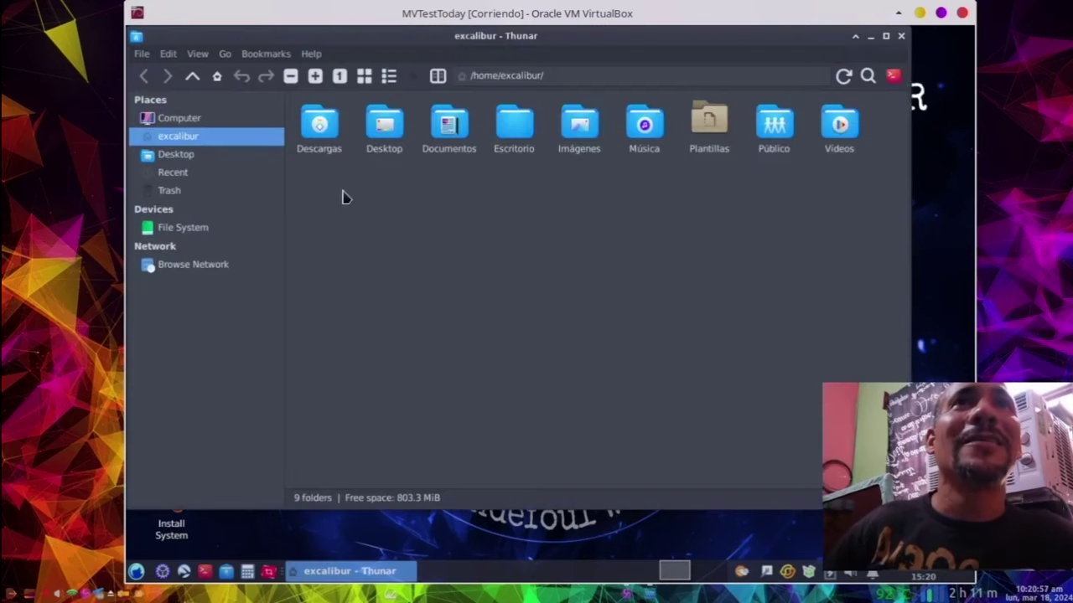
pyautogui.moveTo(446, 34); pyautogui.dragTo(510, 55)
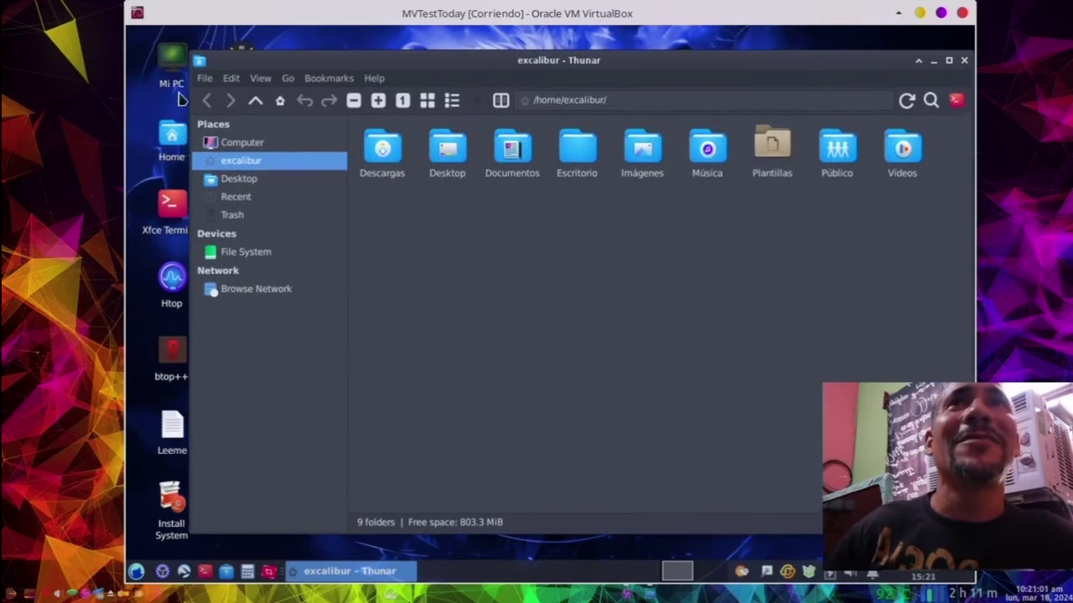
pyautogui.moveTo(195, 63); pyautogui.dragTo(358, 98)
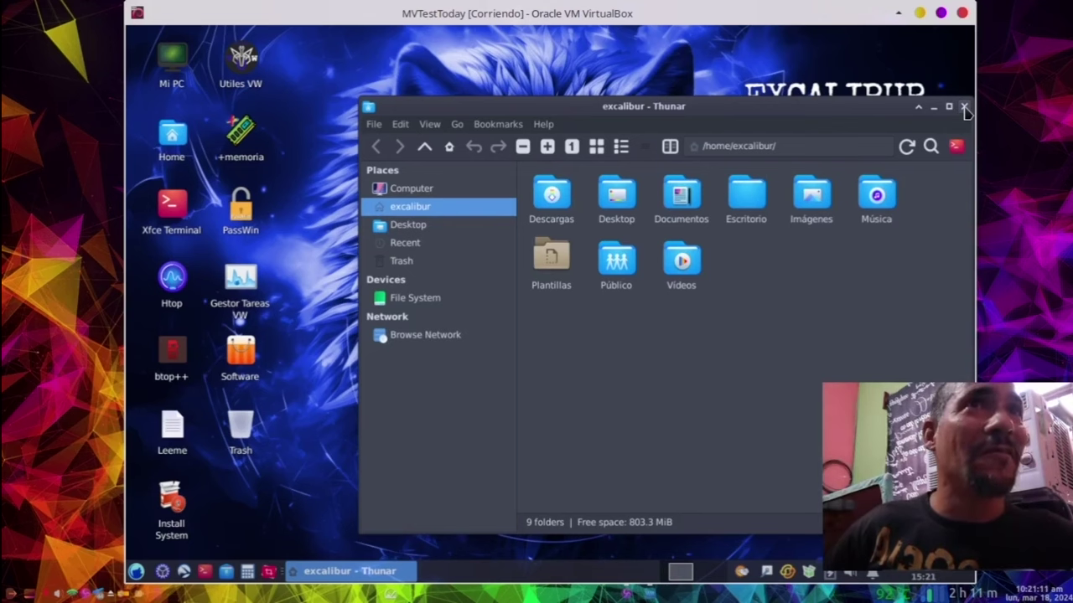
pyautogui.click(964, 107)
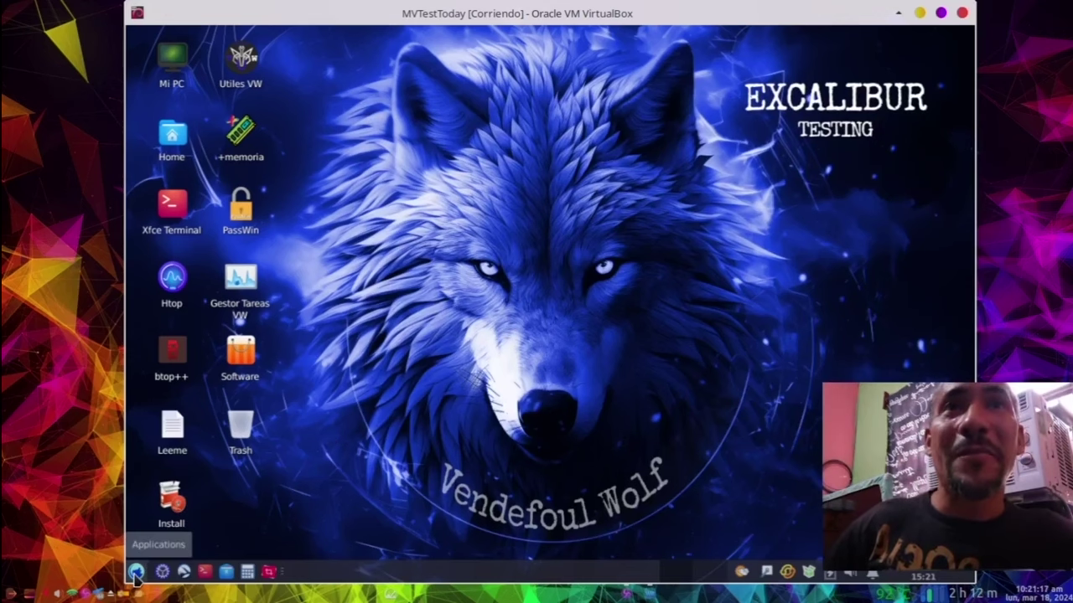
# Step: Shut down the live session from the Whisker menu's log-out dialog
pyautogui.click(136, 573)
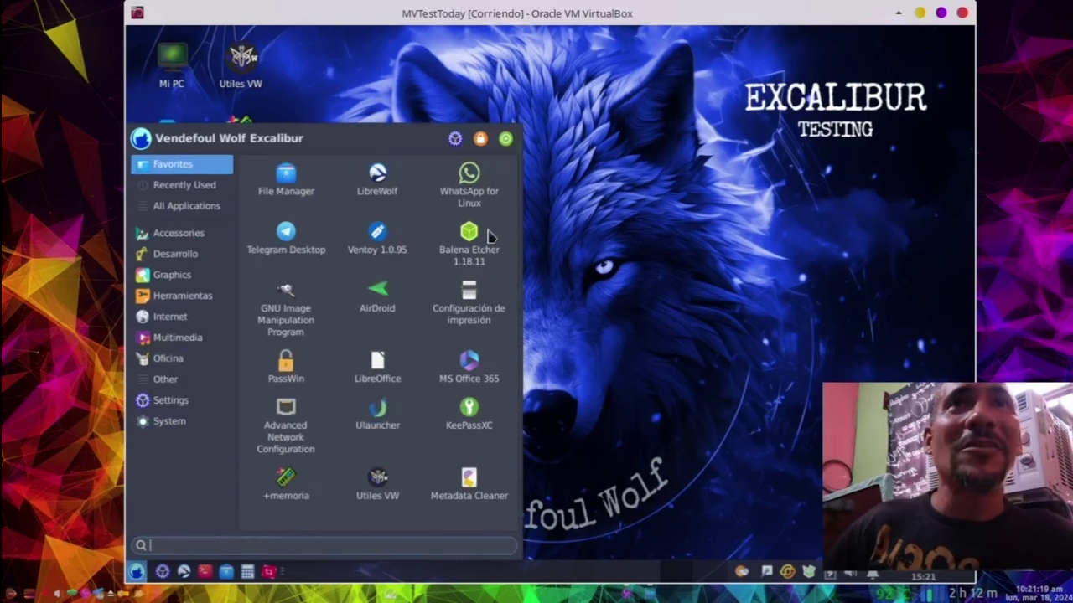
pyautogui.click(506, 139)
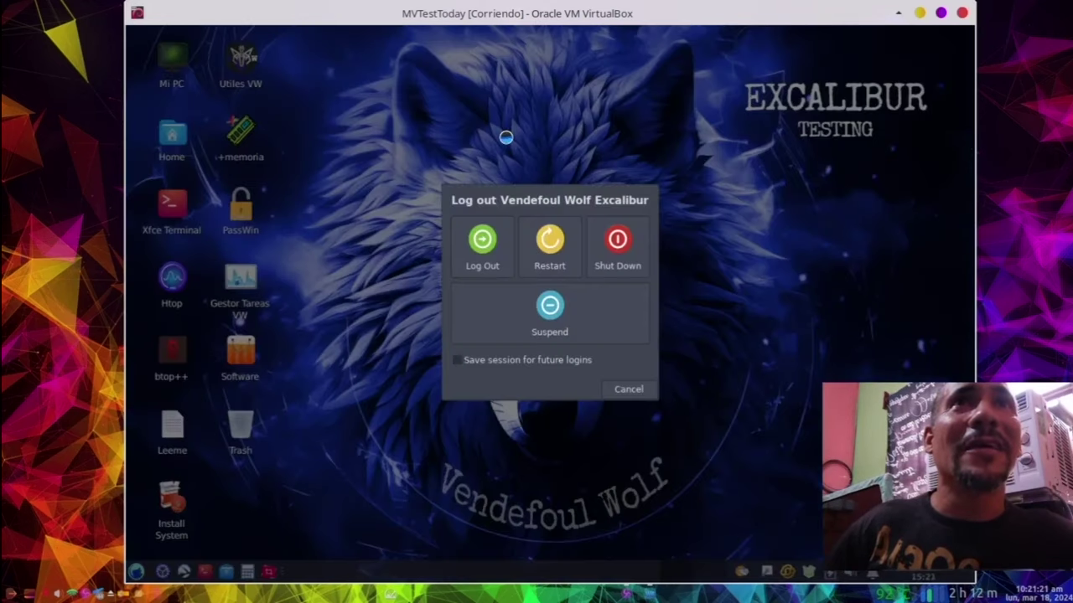
pyautogui.click(618, 251)
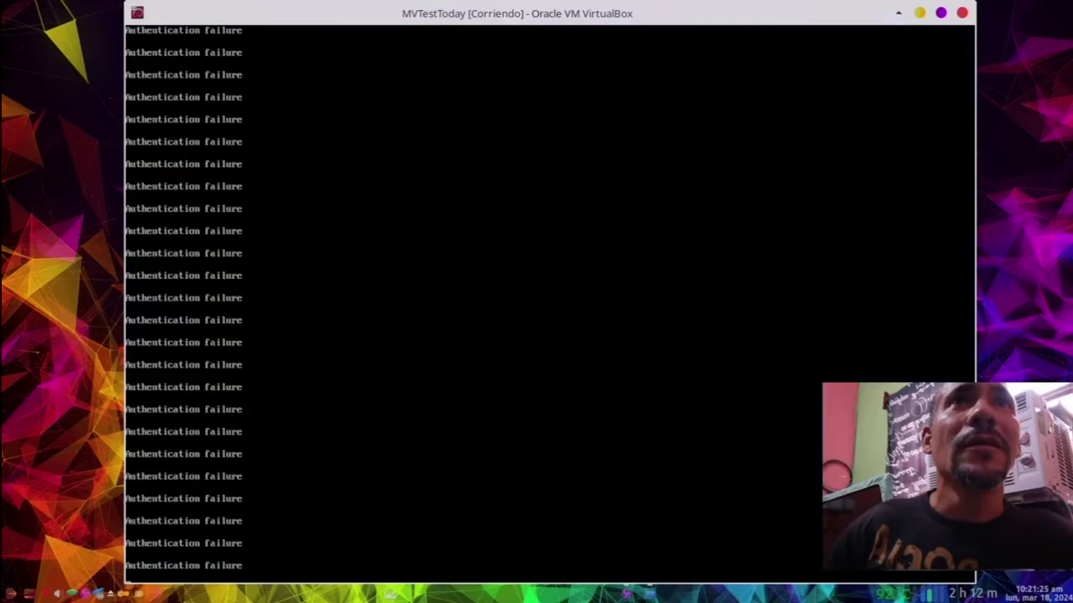